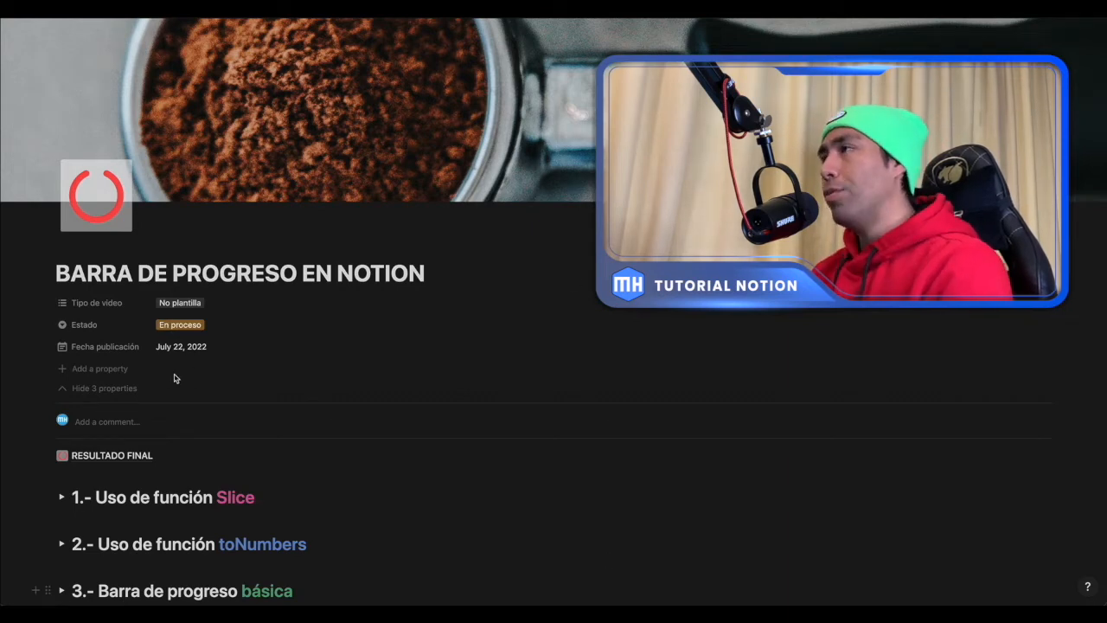
# - Hide the three page properties and open the RESULTADO FINAL page
pyautogui.click(125, 388)
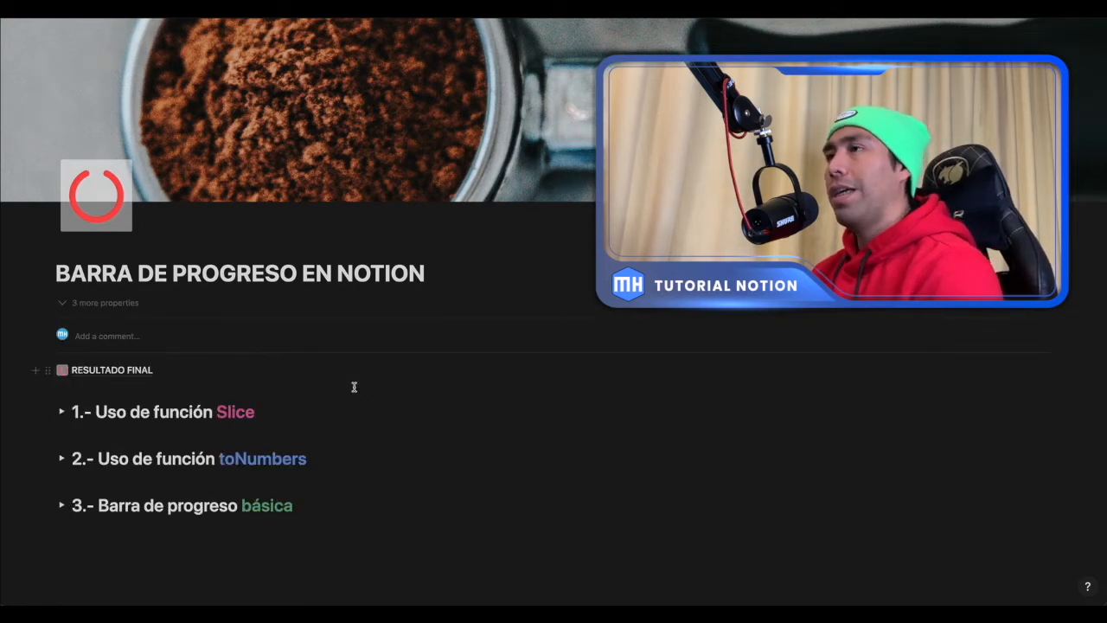
pyautogui.click(125, 371)
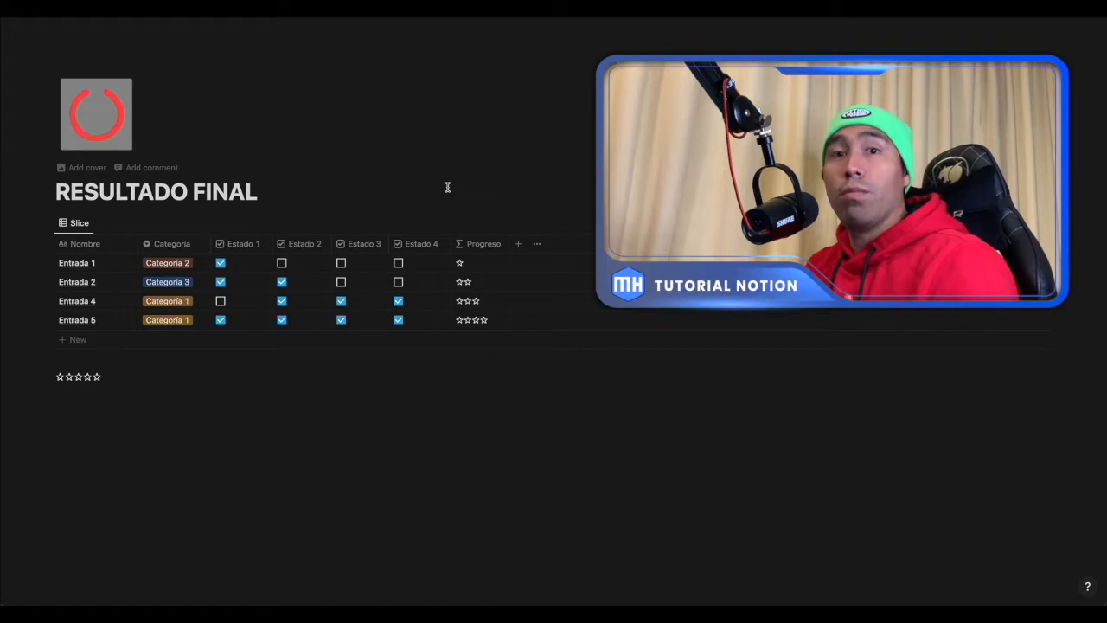
# - Tick the Estado 2, Estado 3 and Estado 4 checkboxes for Entrada 1 in the Slice table
pyautogui.click(281, 264)
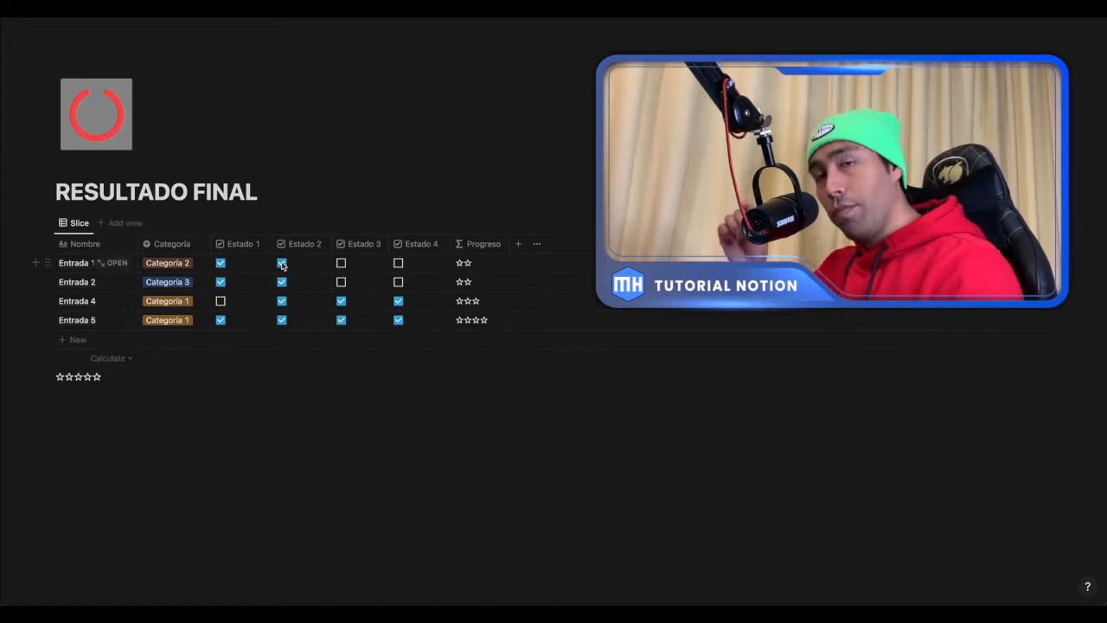
pyautogui.click(341, 264)
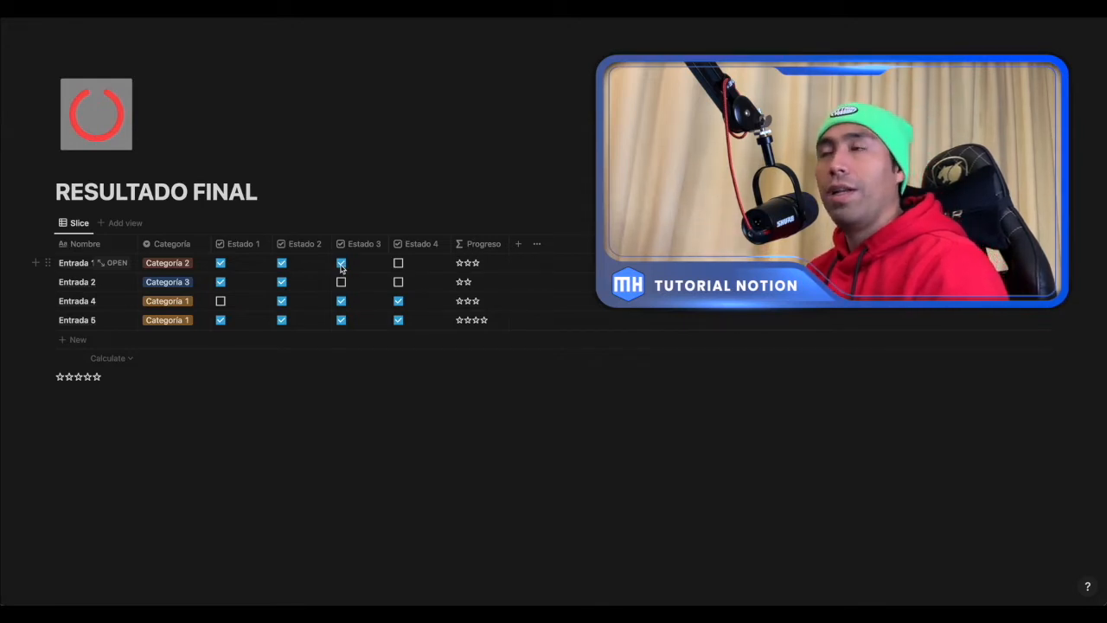
pyautogui.click(398, 264)
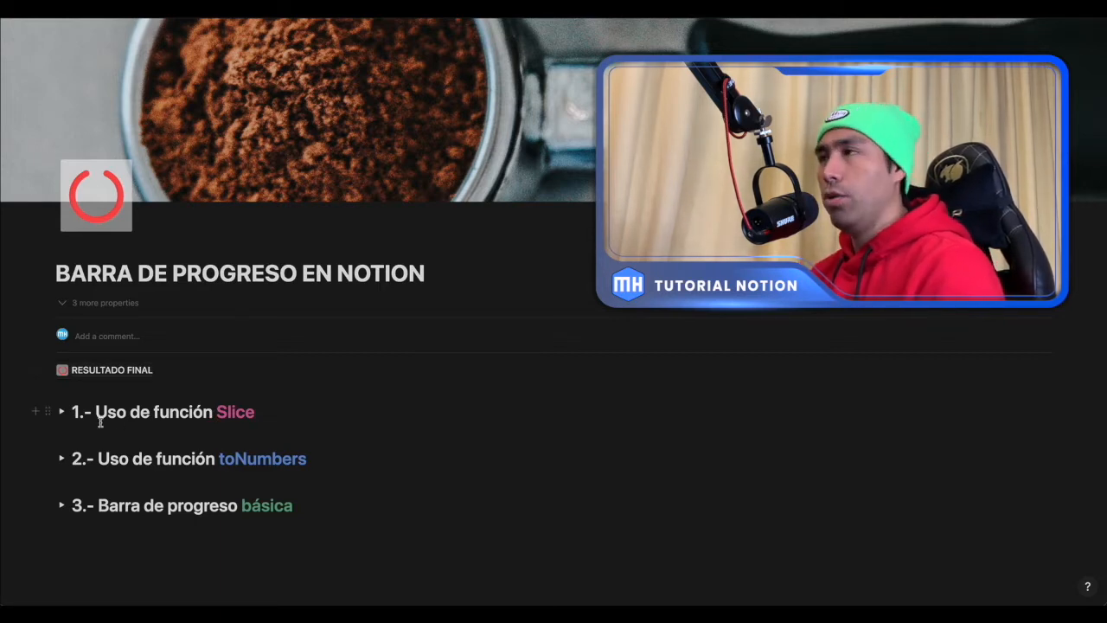
# - Expand the "1.- Uso de función Slice" section of the BARRA DE PROGRESO EN NOTION page and add a Formula property named "slice" to its table
pyautogui.scroll(-1, 100, 423)
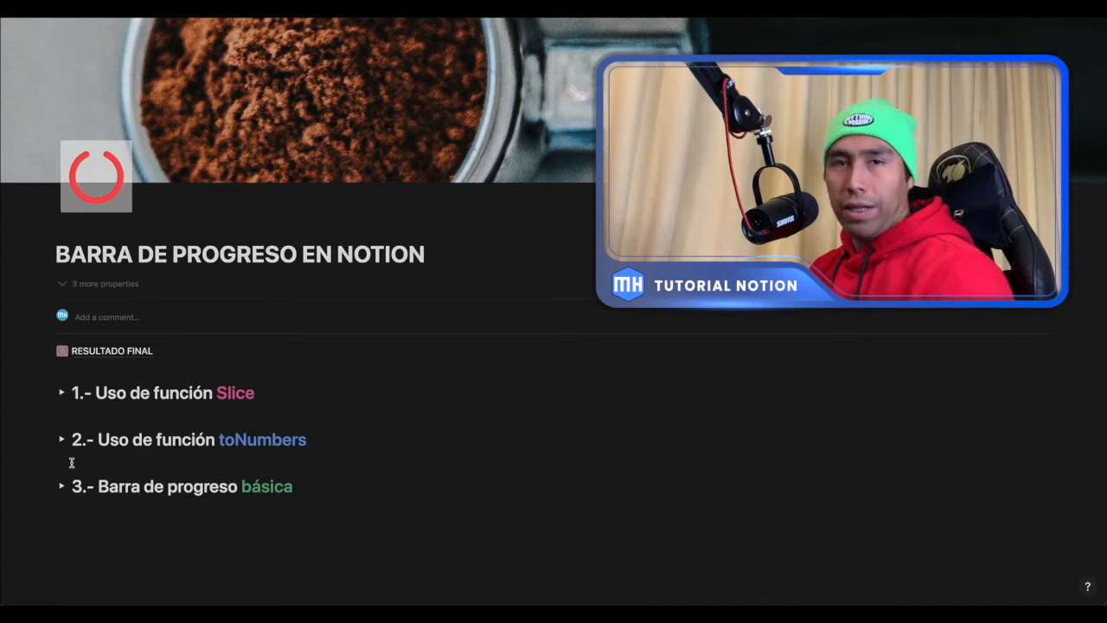
pyautogui.scroll(-2, 313, 416)
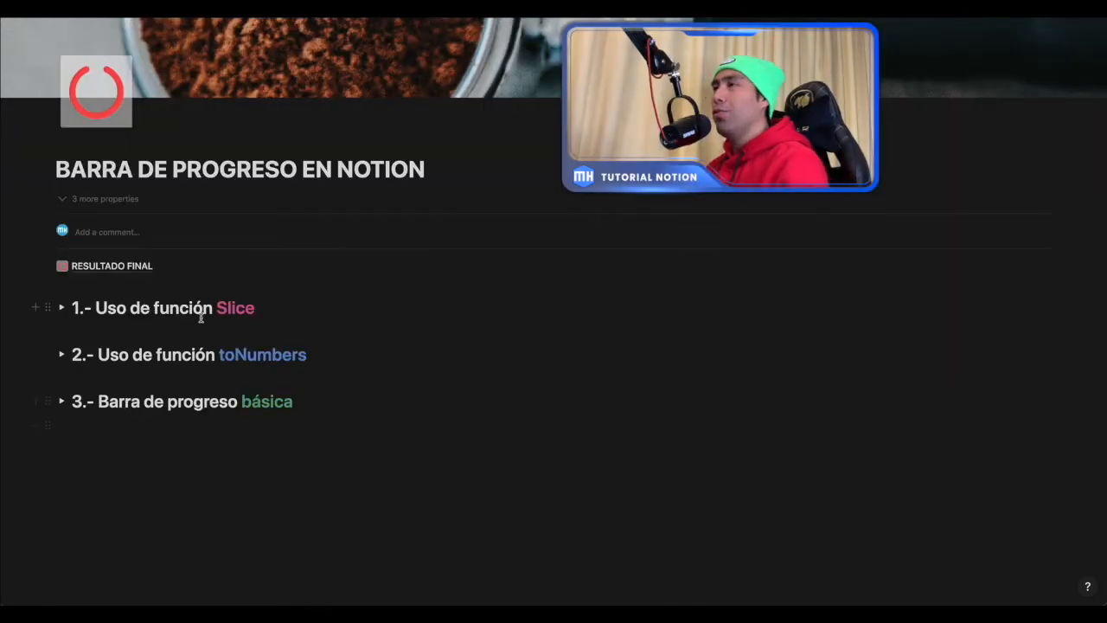
pyautogui.click(60, 308)
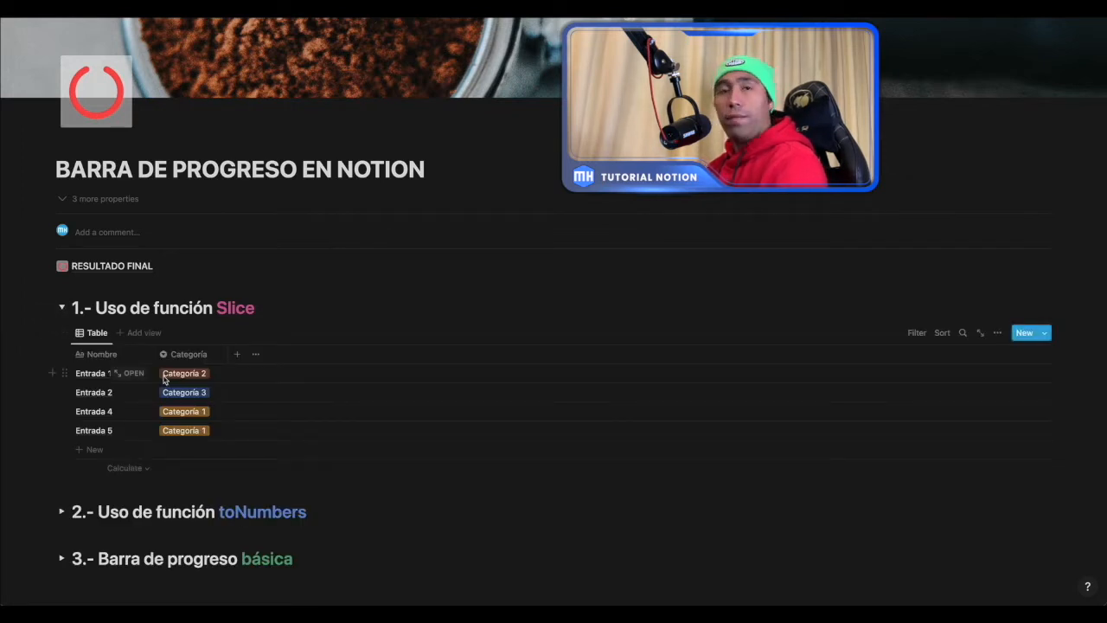
pyautogui.click(238, 354)
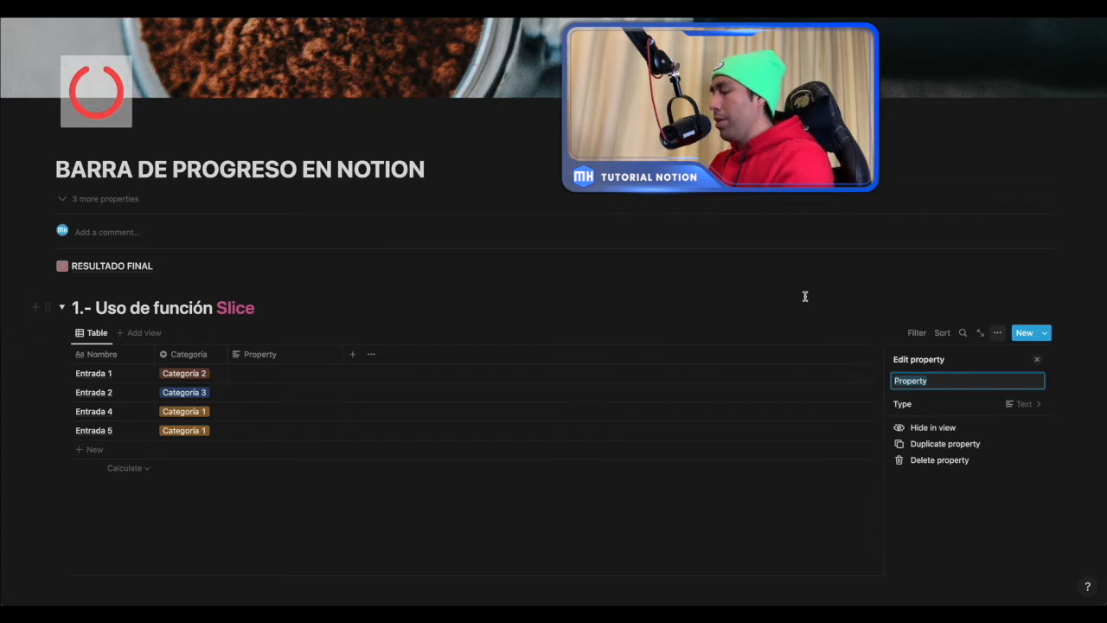
pyautogui.write('slice')
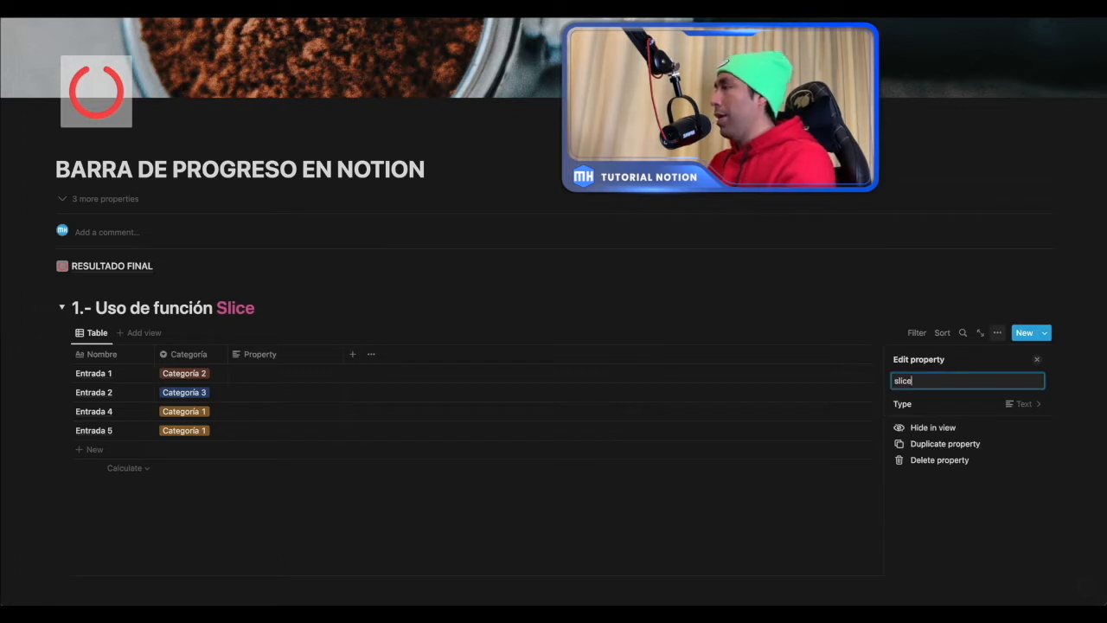
pyautogui.click(963, 412)
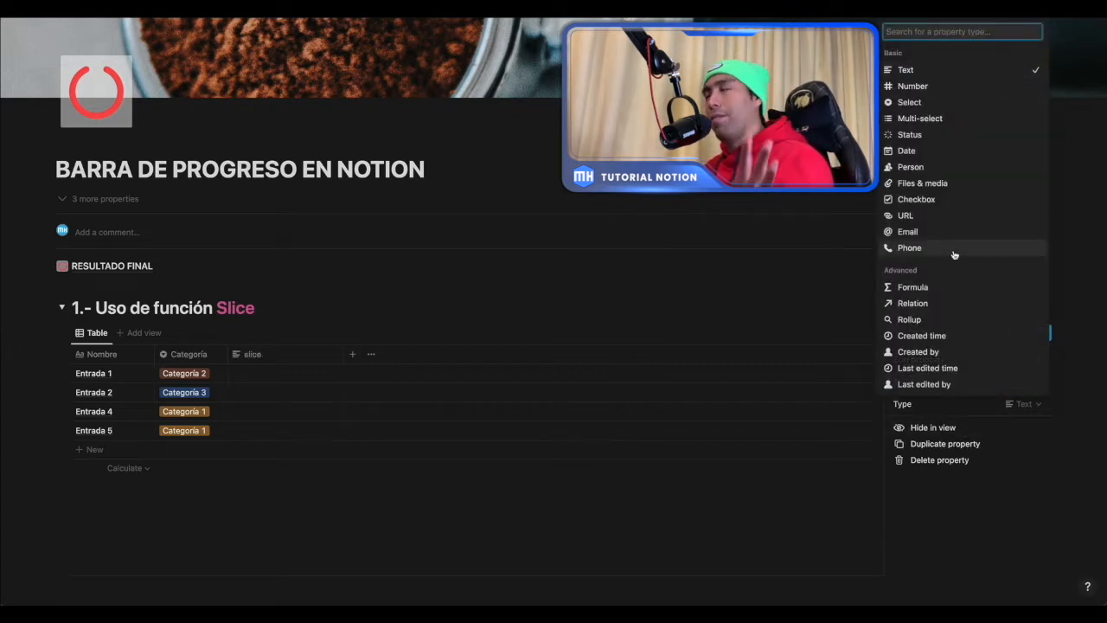
pyautogui.click(909, 287)
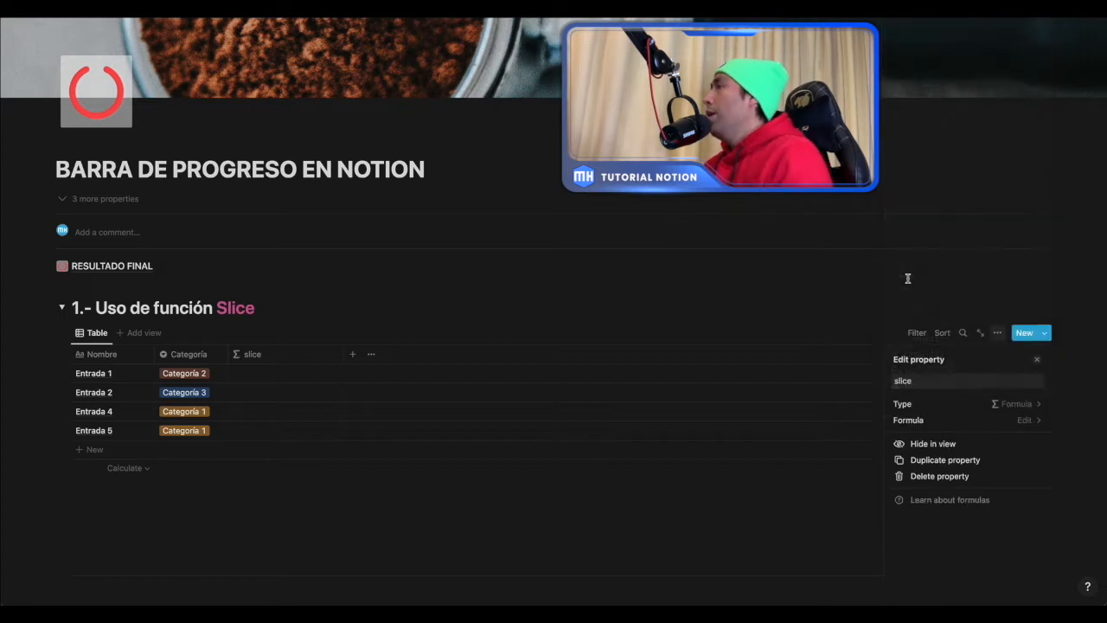
# - Enter the formula slice("Hola mundo", 0, 3) for the slice property
pyautogui.click(1003, 420)
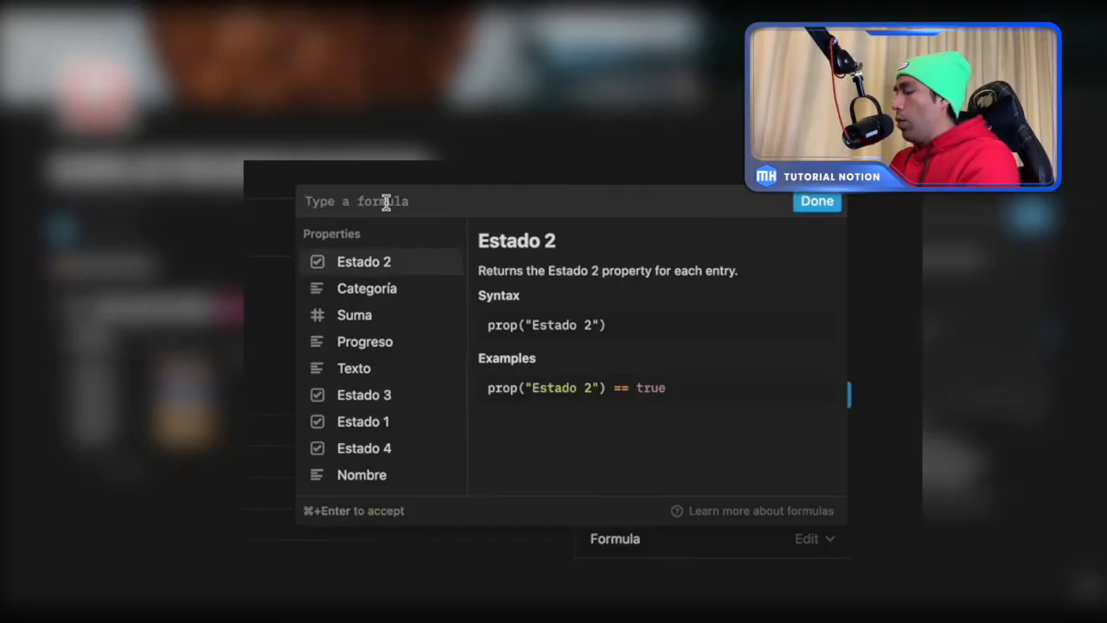
pyautogui.write('sl')
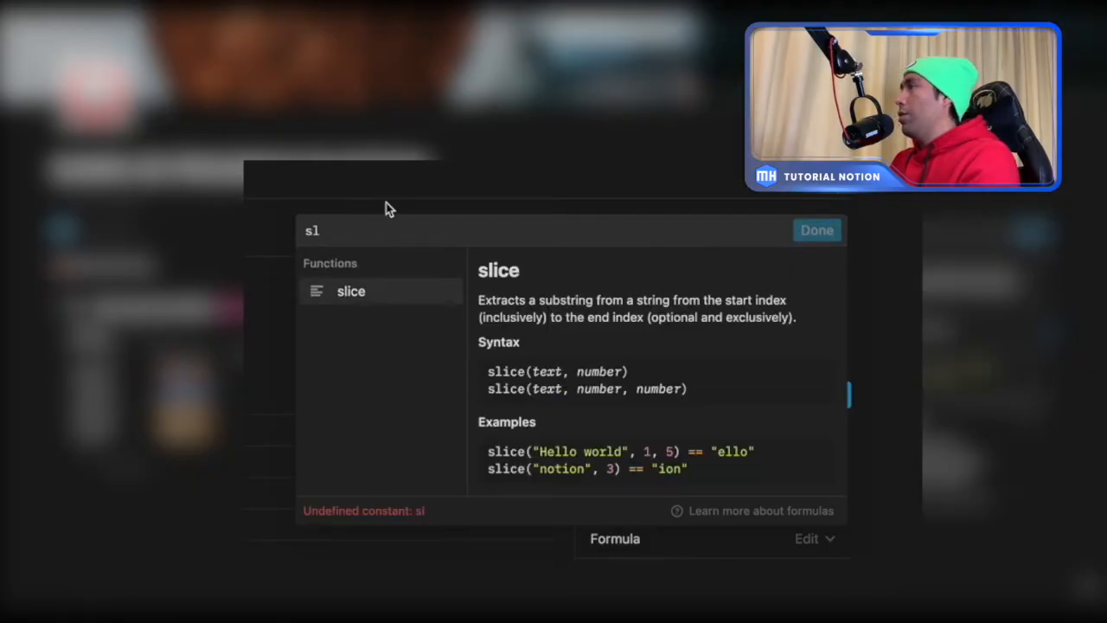
pyautogui.click(350, 294)
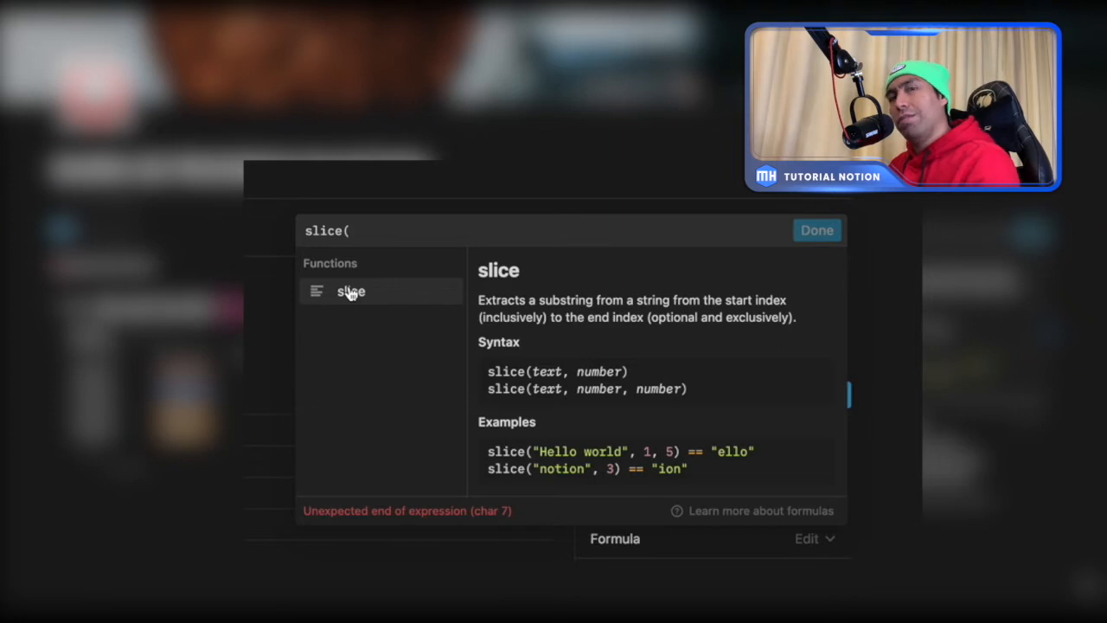
pyautogui.click(388, 236)
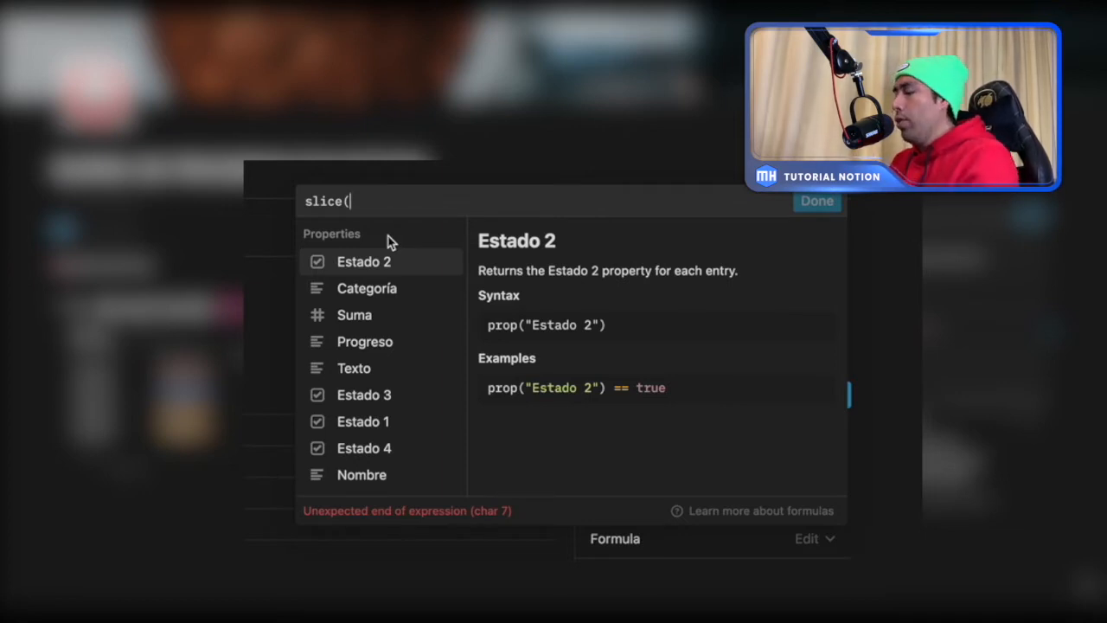
pyautogui.write('"')
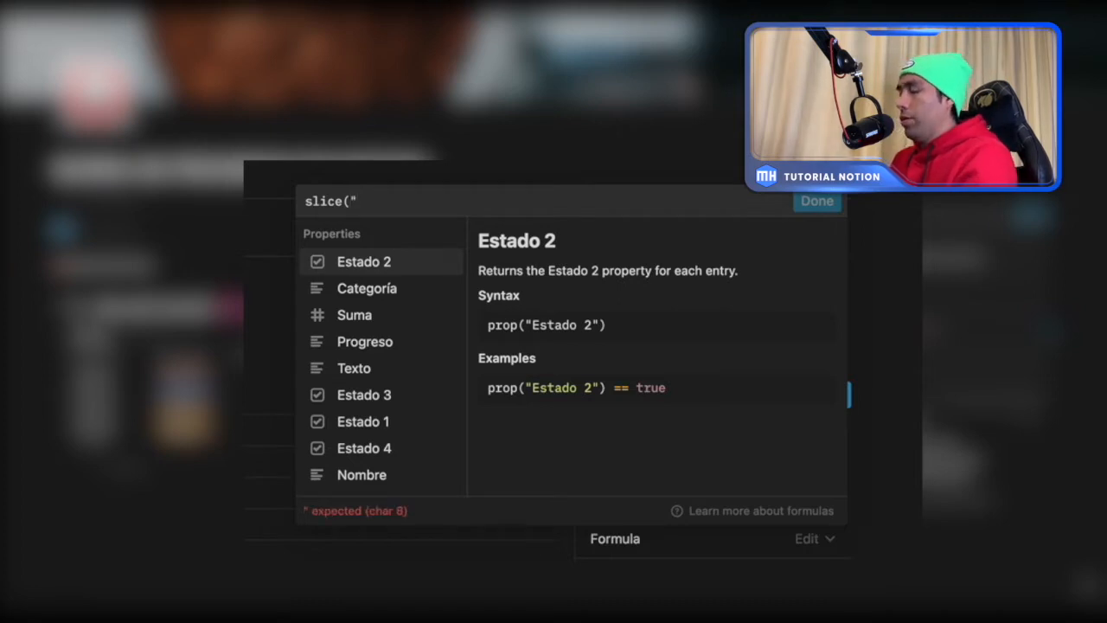
pyautogui.write('Hola ')
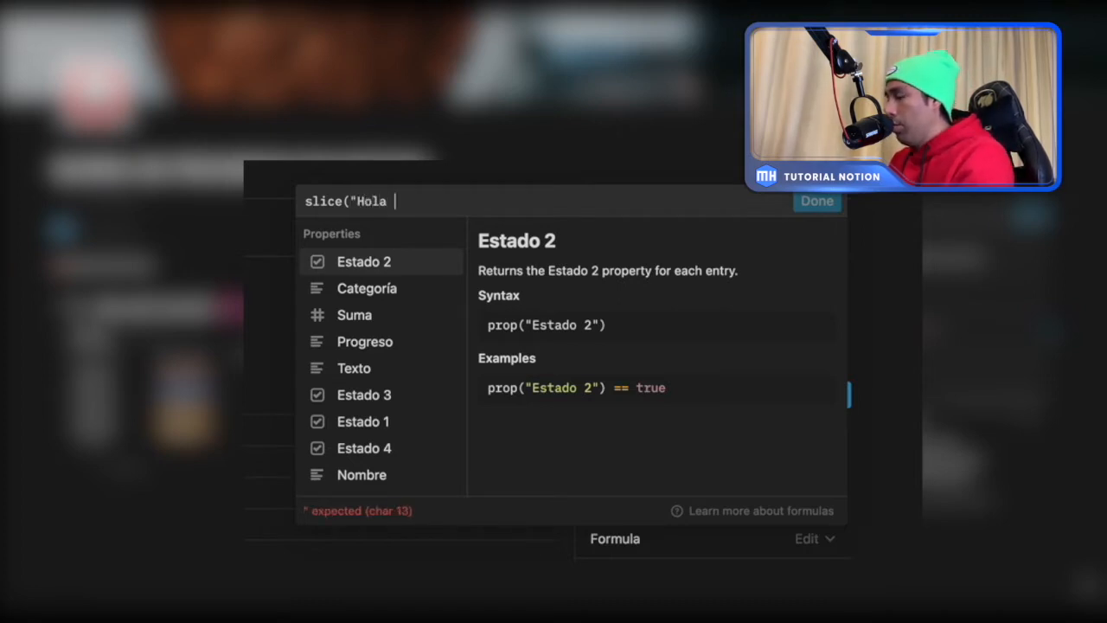
pyautogui.write('mundo"')
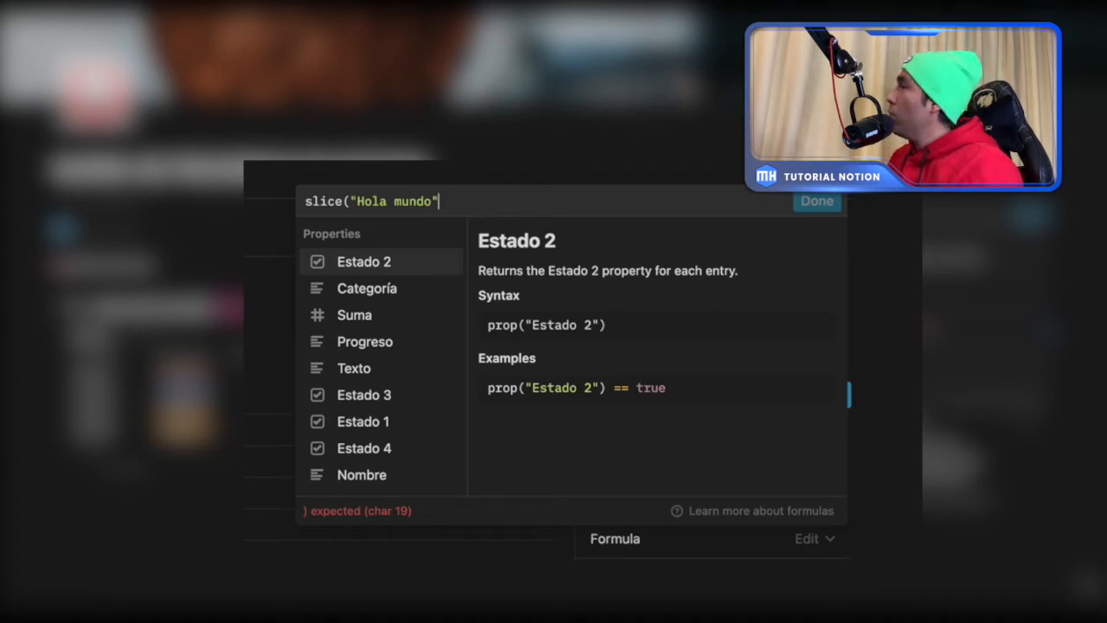
pyautogui.write(',')
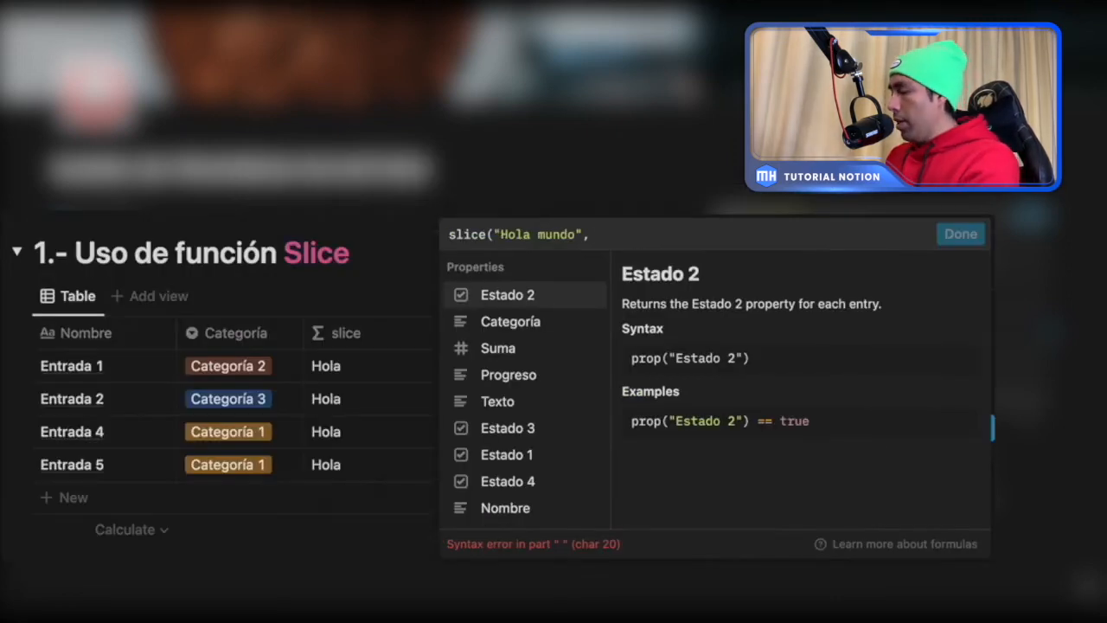
pyautogui.write('0')
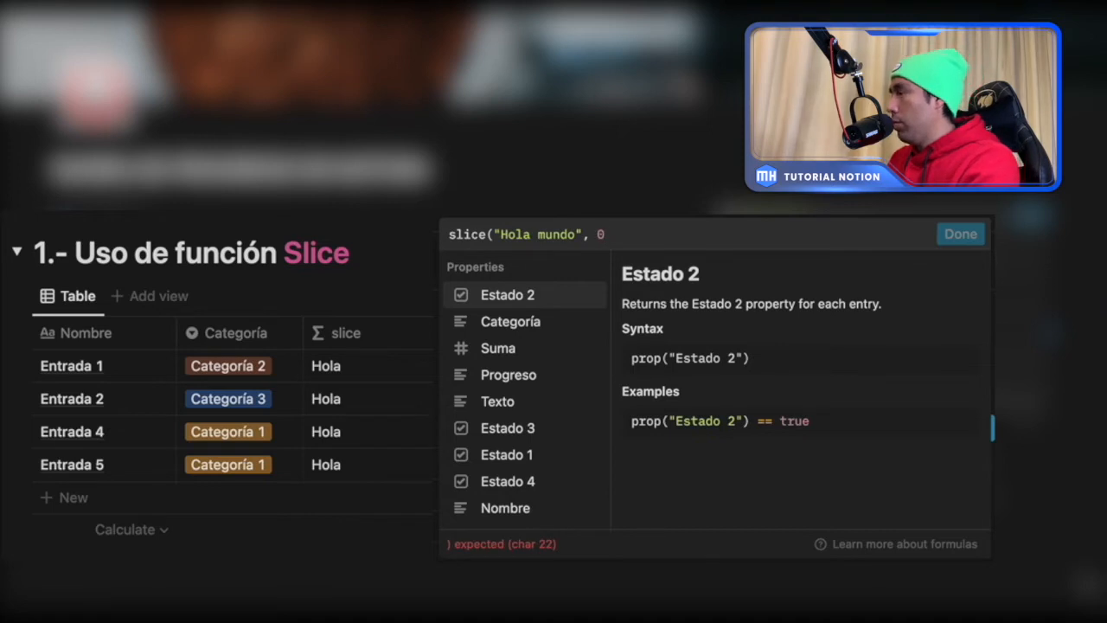
pyautogui.write(', 3')
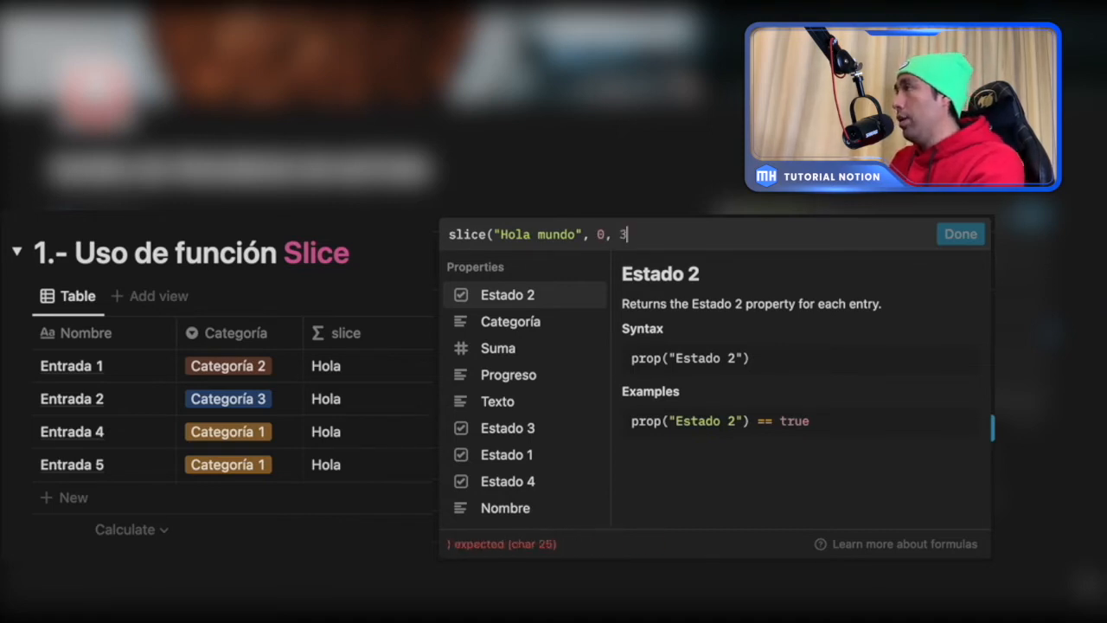
pyautogui.write(')')
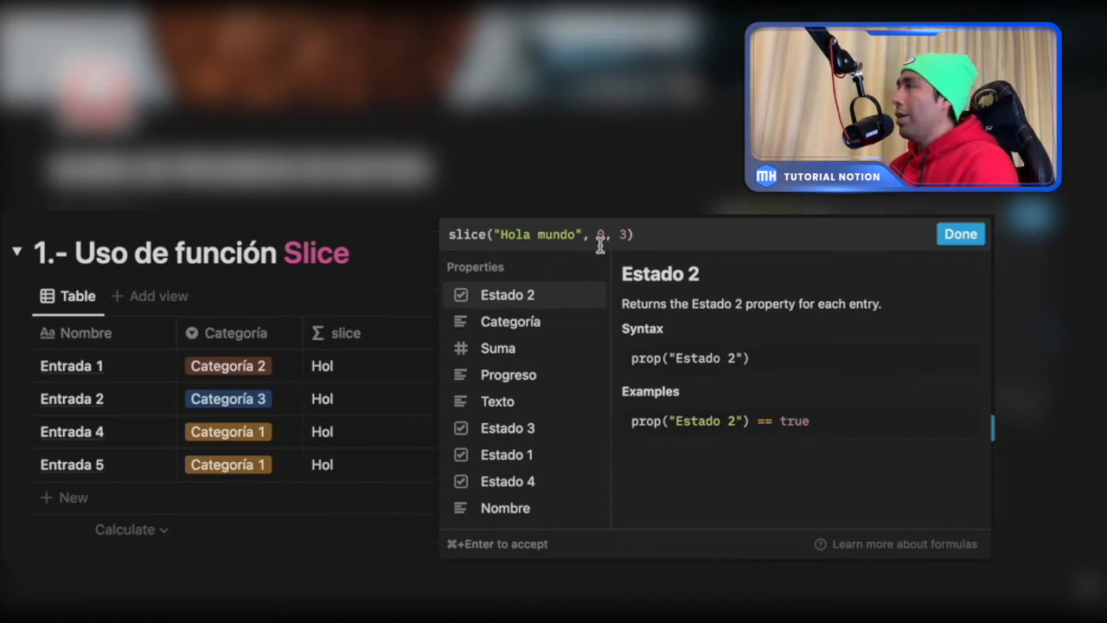
# - Try 5 and 6 in turn as the end index of the slice formula
pyautogui.click(500, 234)
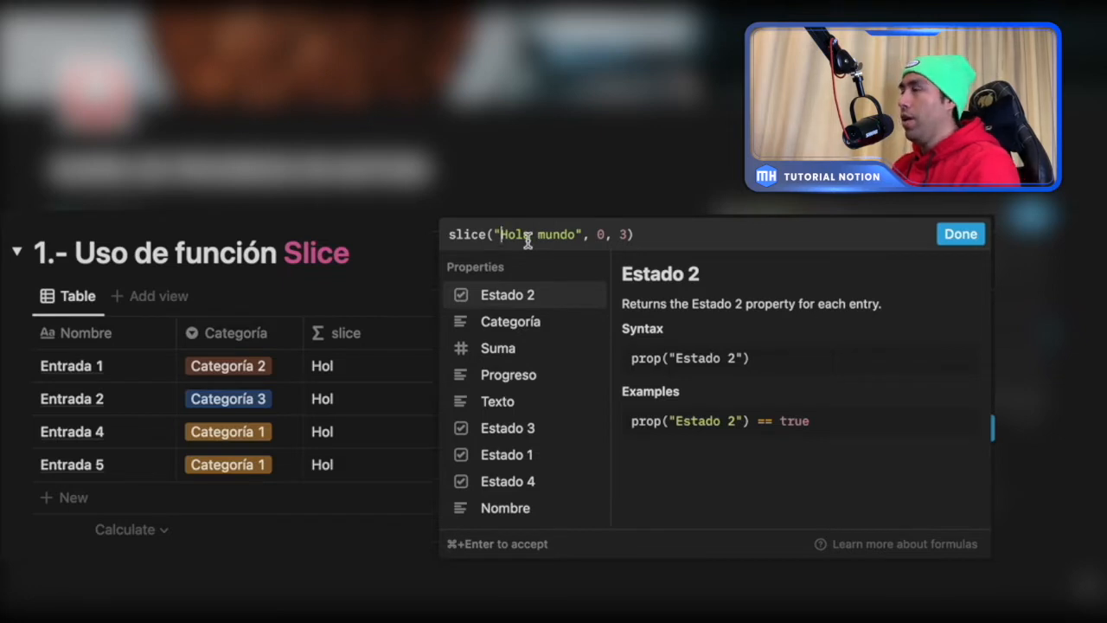
pyautogui.click(627, 235)
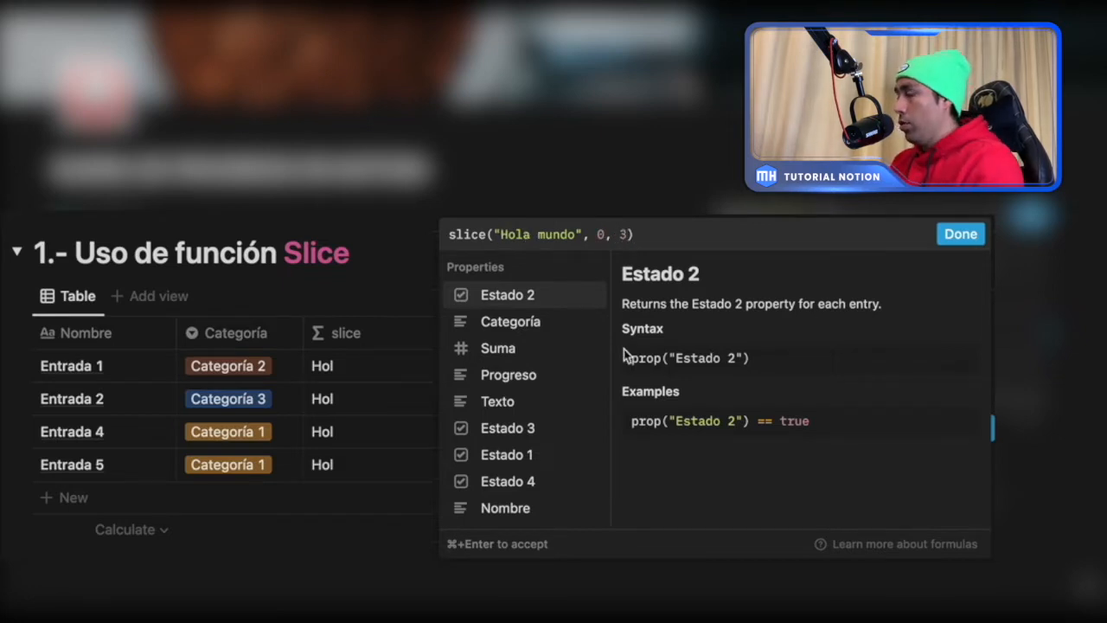
pyautogui.press('BackSpace')
pyautogui.write('5')
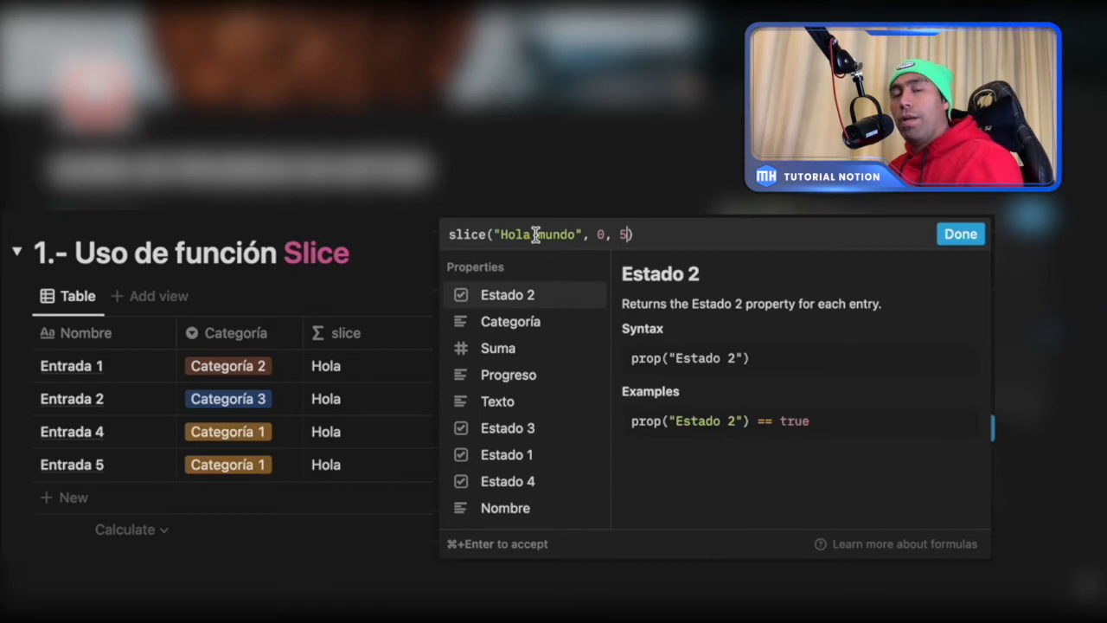
pyautogui.press('BackSpace')
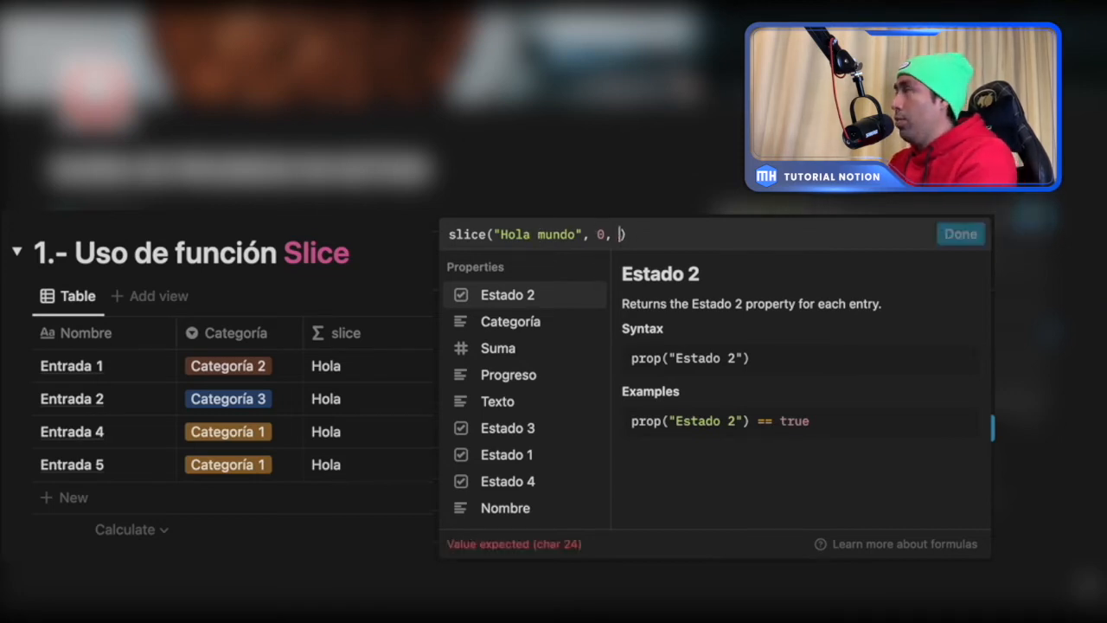
pyautogui.write('6')
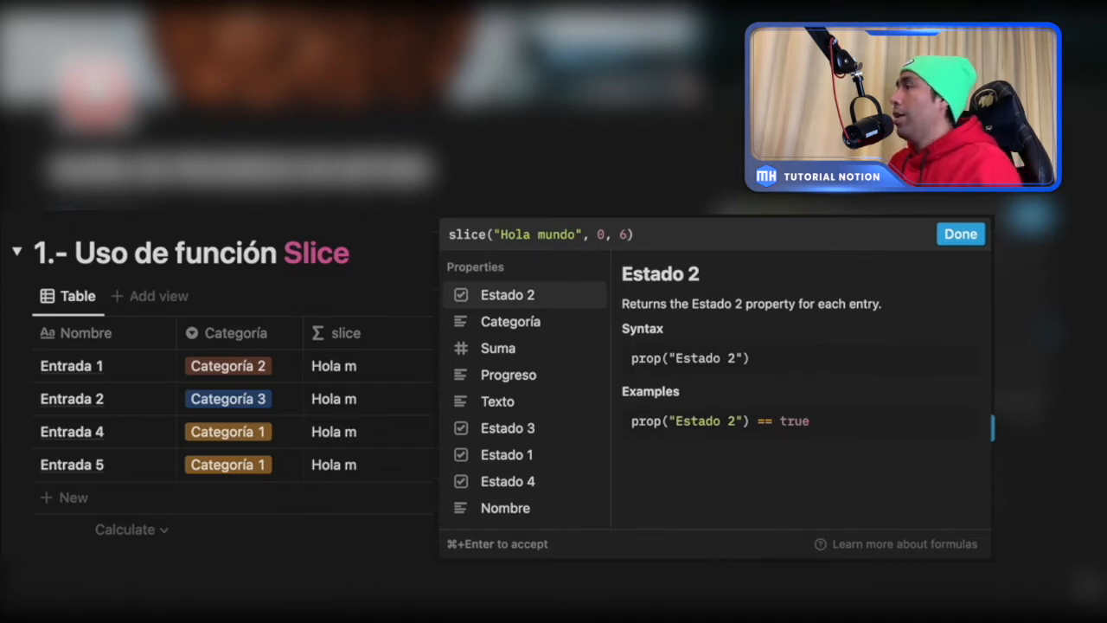
# - Remove the formula's end index, try 4 as the start index, and finish with slice("Hola mundo", 5)
pyautogui.press('BackSpace')
pyautogui.press('BackSpace')
pyautogui.press('BackSpace')
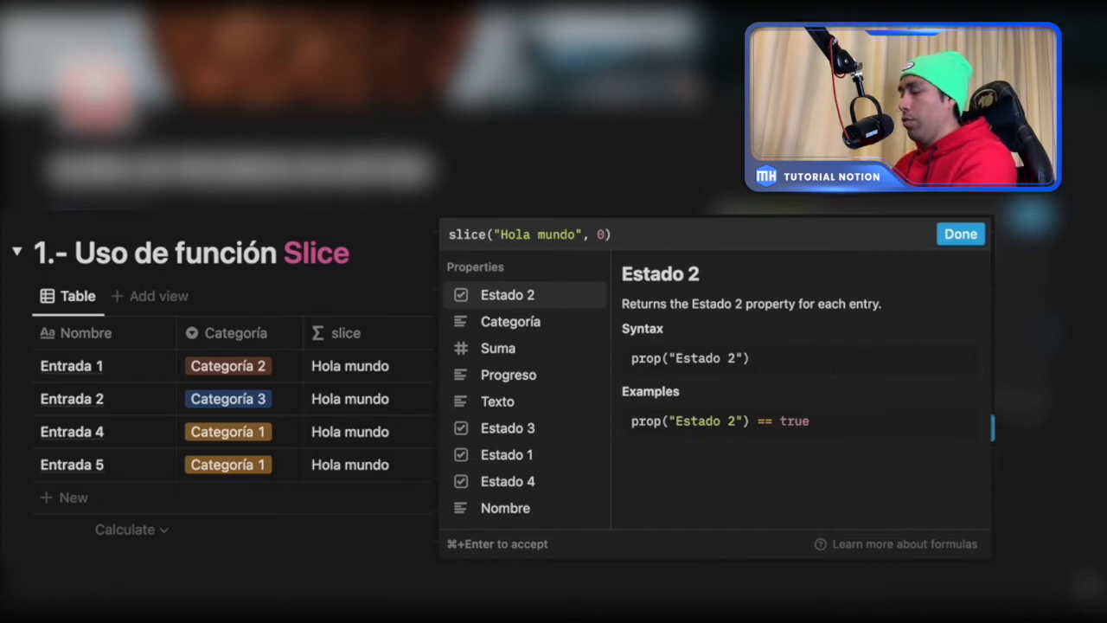
pyautogui.press('BackSpace')
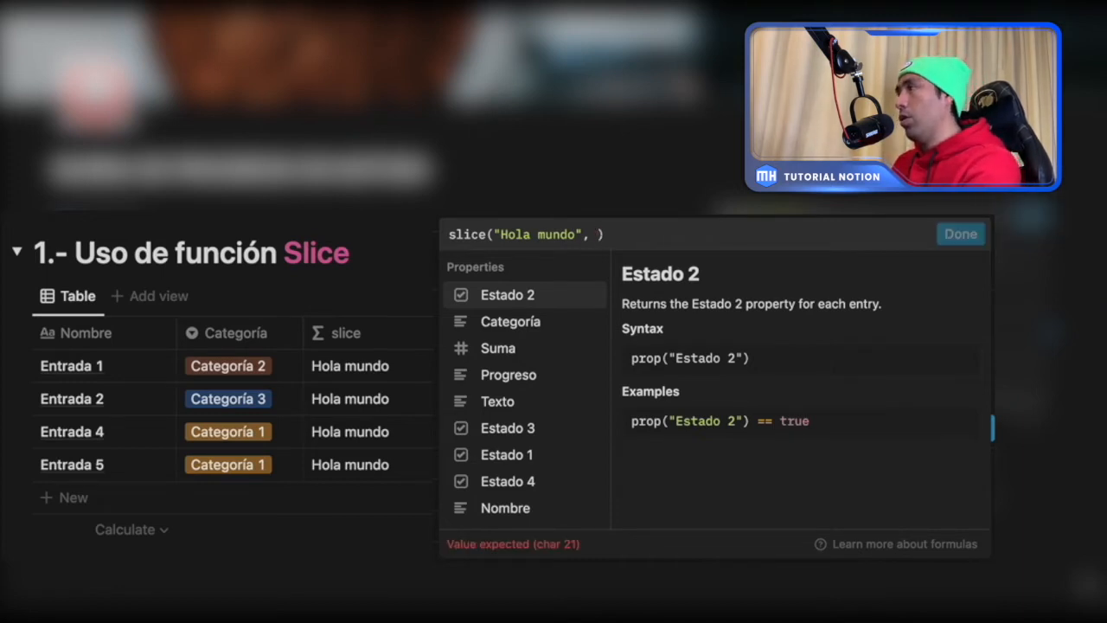
pyautogui.write('4')
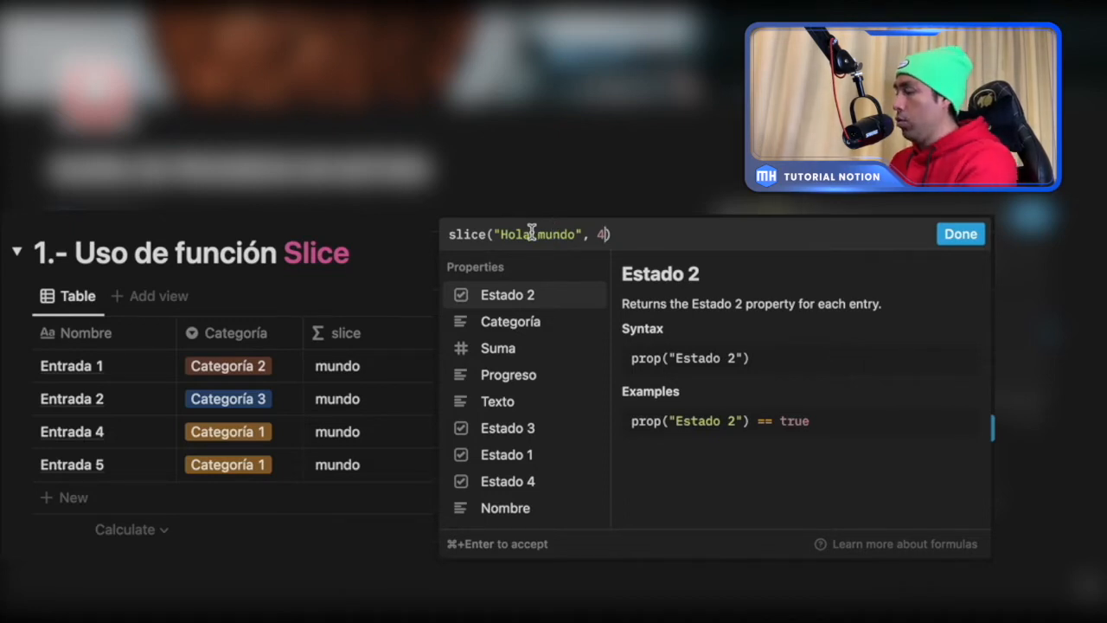
pyautogui.press('BackSpace')
pyautogui.write('5')
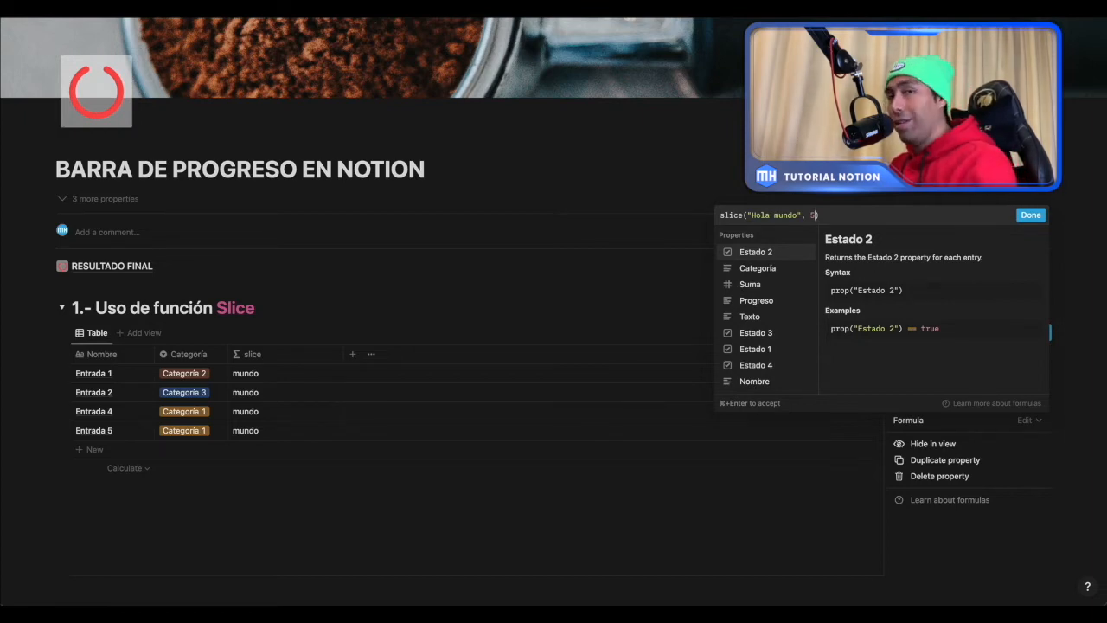
pyautogui.click(418, 393)
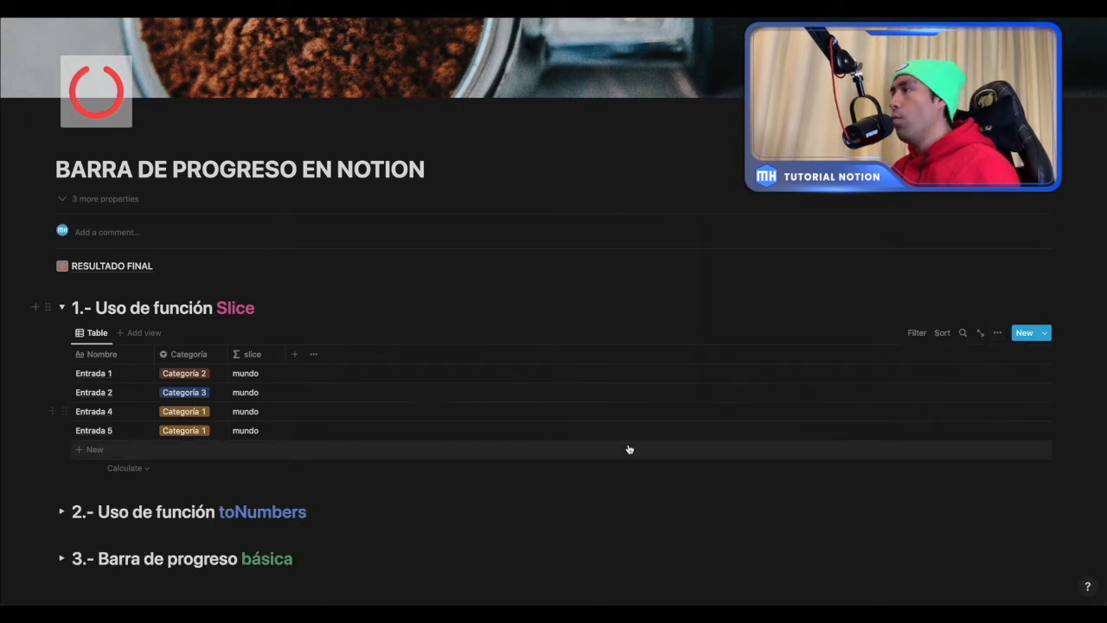
# - Show the hidden Texto property in the section 1 table and place its column before the slice column
pyautogui.click(997, 332)
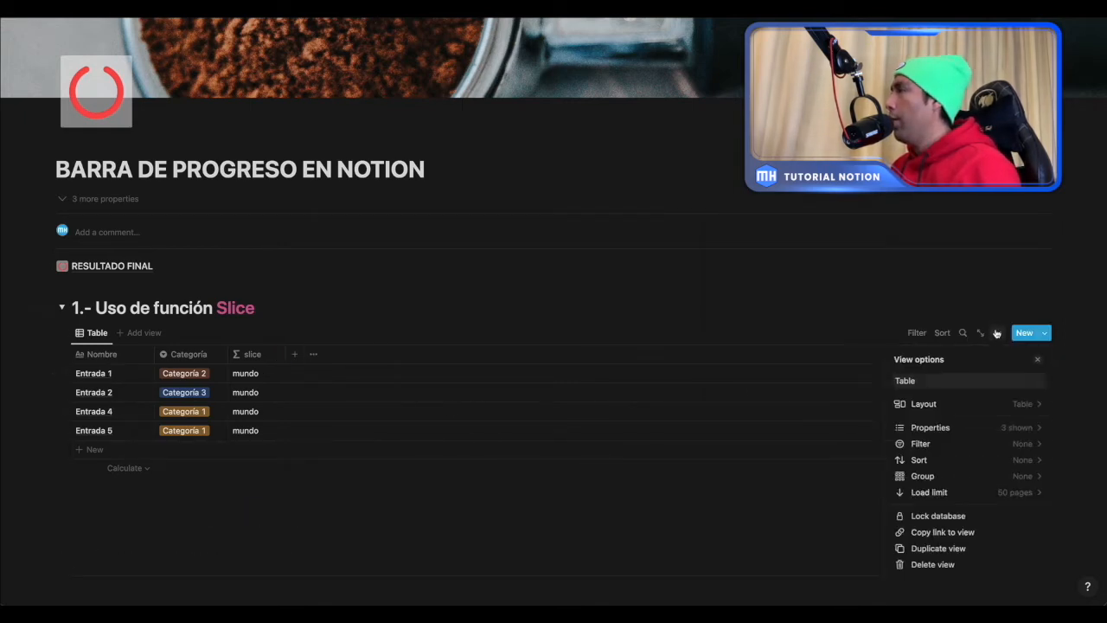
pyautogui.click(963, 429)
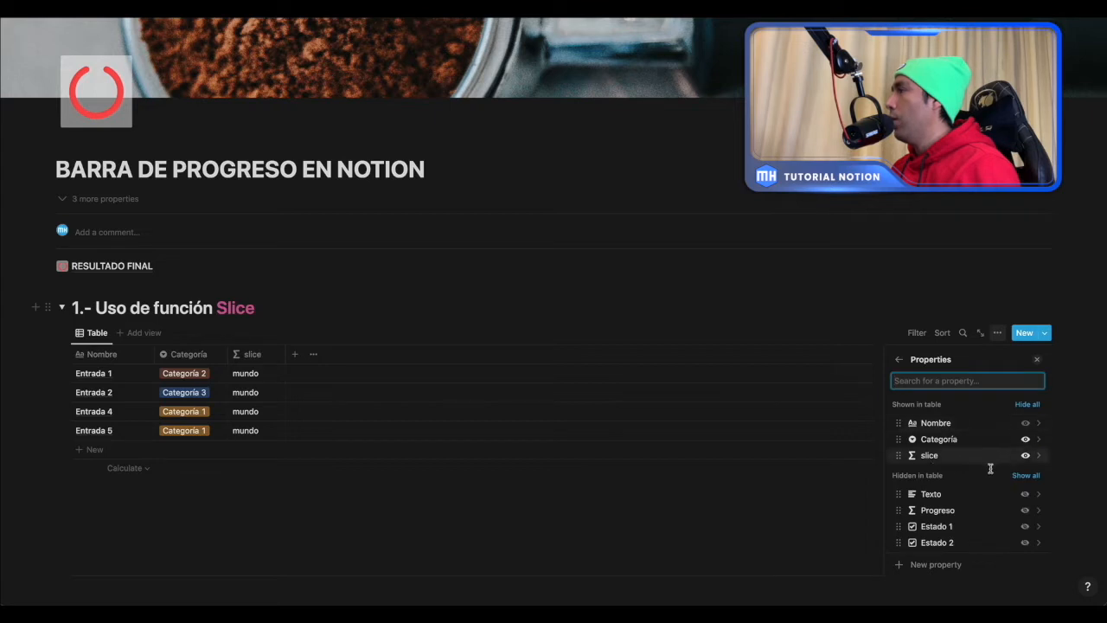
pyautogui.click(1026, 495)
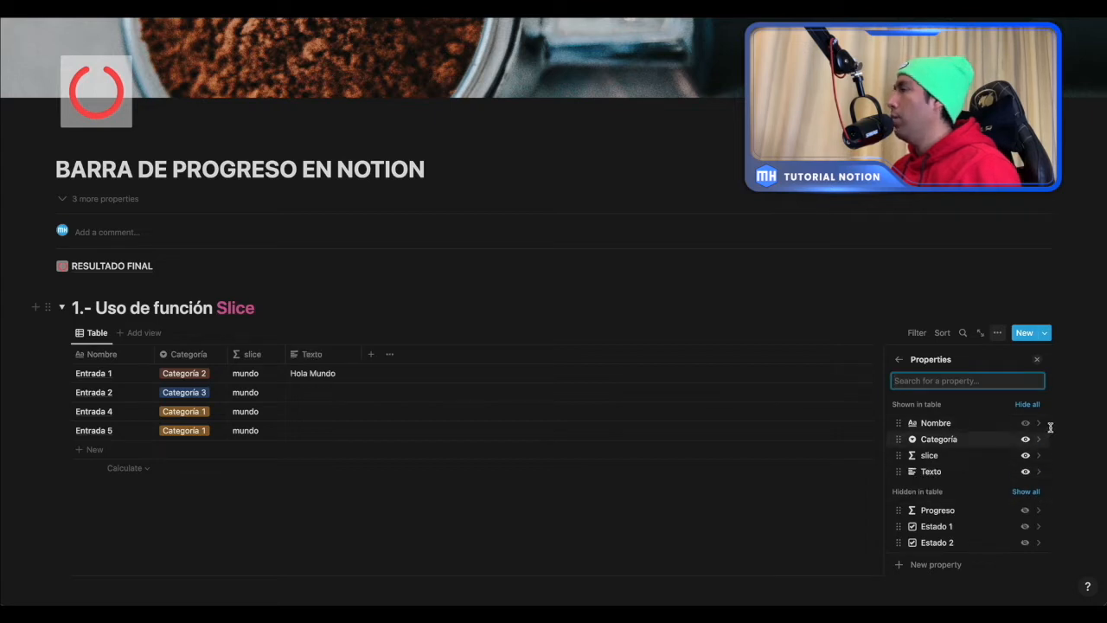
pyautogui.click(1037, 359)
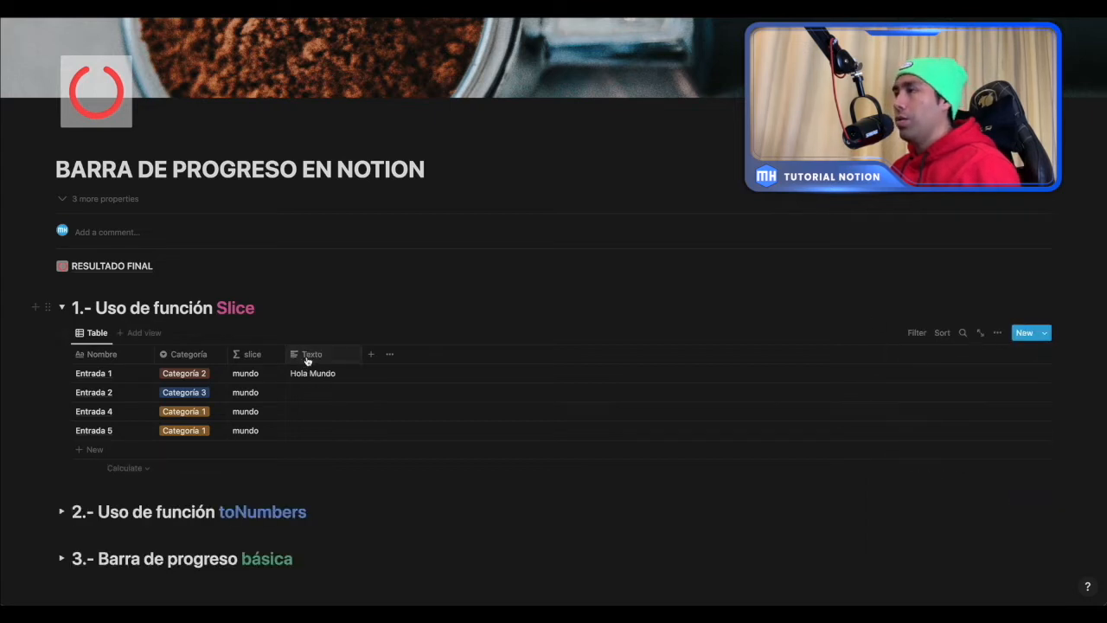
pyautogui.moveTo(304, 355); pyautogui.dragTo(256, 357)
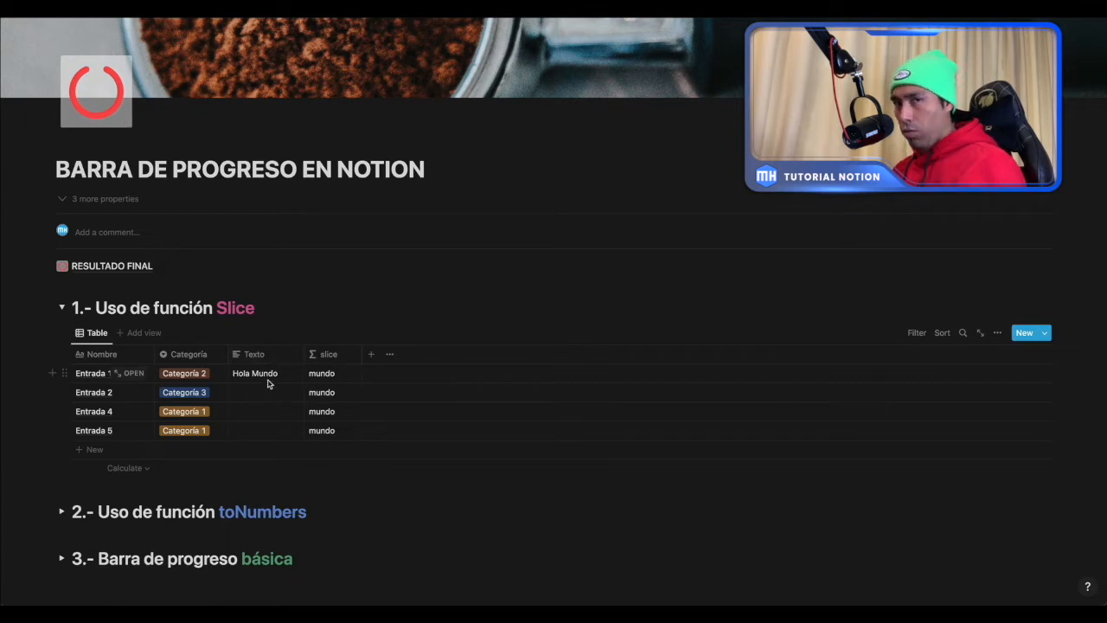
# - Open the slice property's formula for editing and remove everything after the opening parenthesis of slice(
pyautogui.click(323, 370)
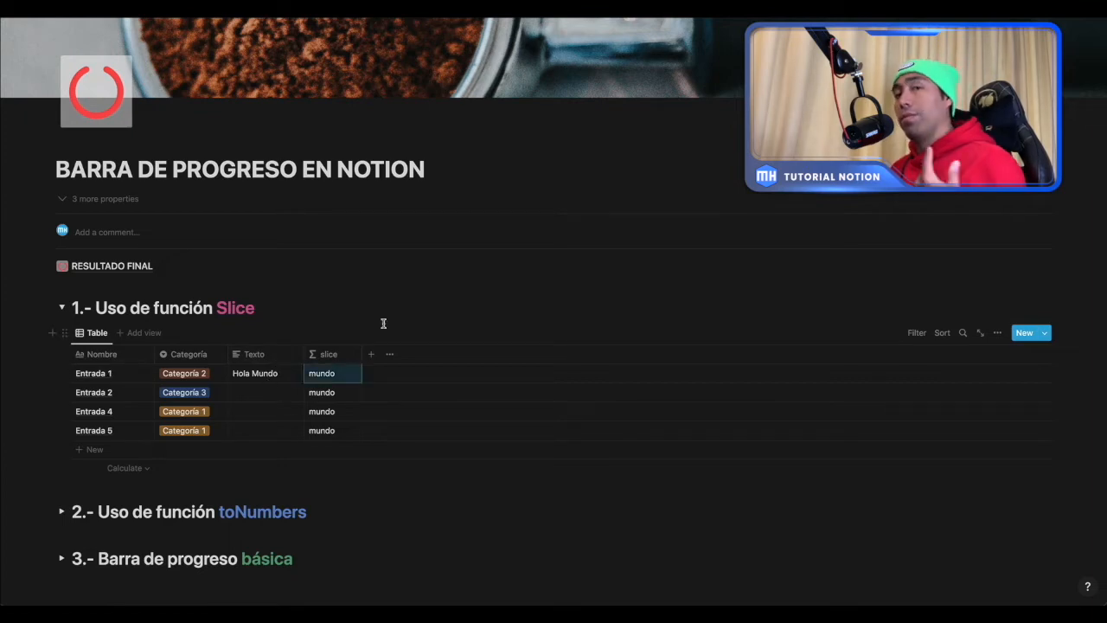
pyautogui.click(997, 332)
pyautogui.click(1024, 427)
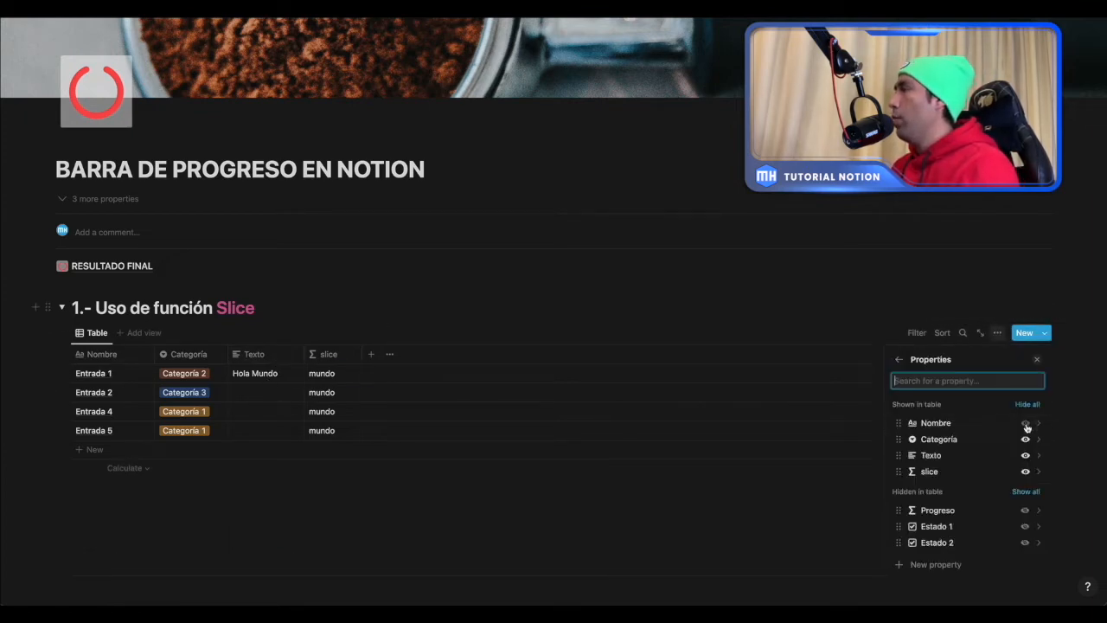
pyautogui.click(1037, 473)
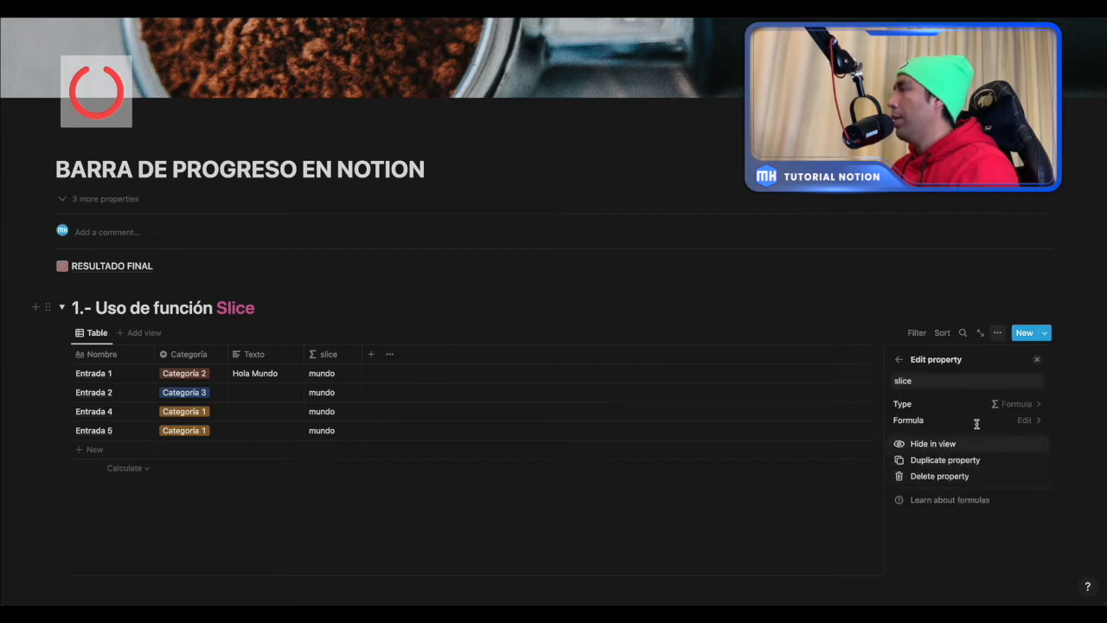
pyautogui.click(978, 421)
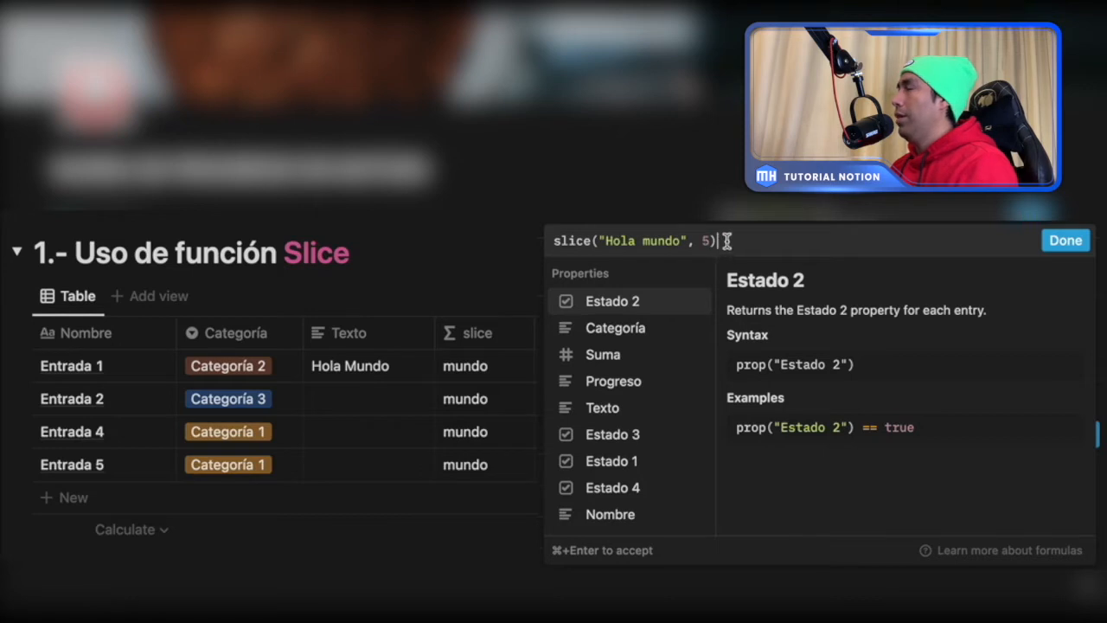
pyautogui.moveTo(722, 241); pyautogui.dragTo(598, 241)
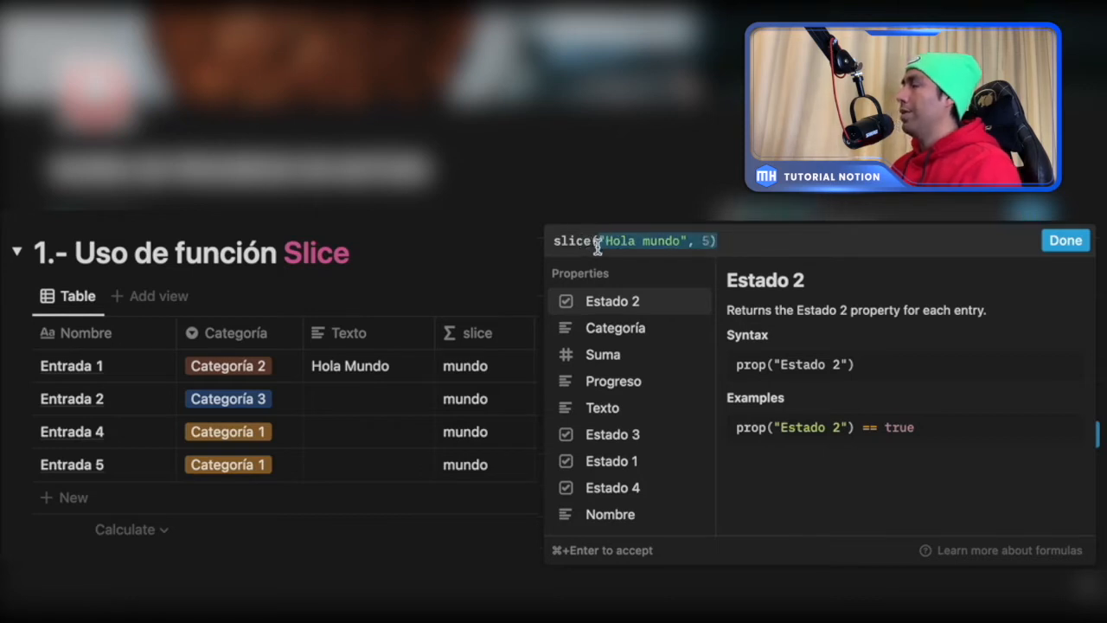
pyautogui.press('BackSpace')
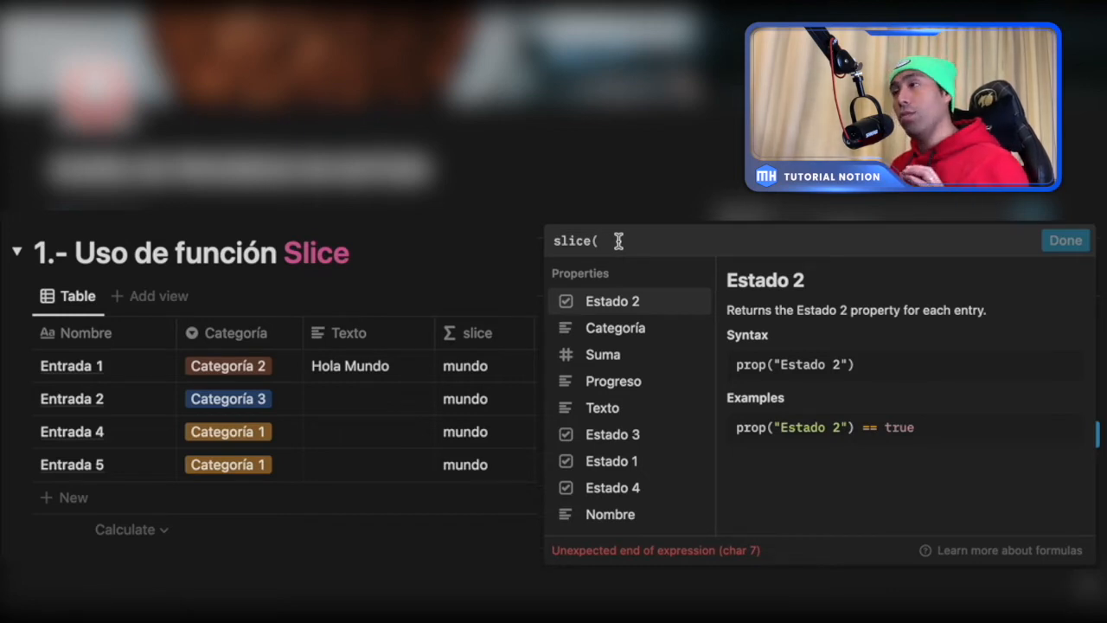
# - Complete the formula as slice(prop("Texto"), 0, 4) using the Texto property, and apply it
pyautogui.click(608, 412)
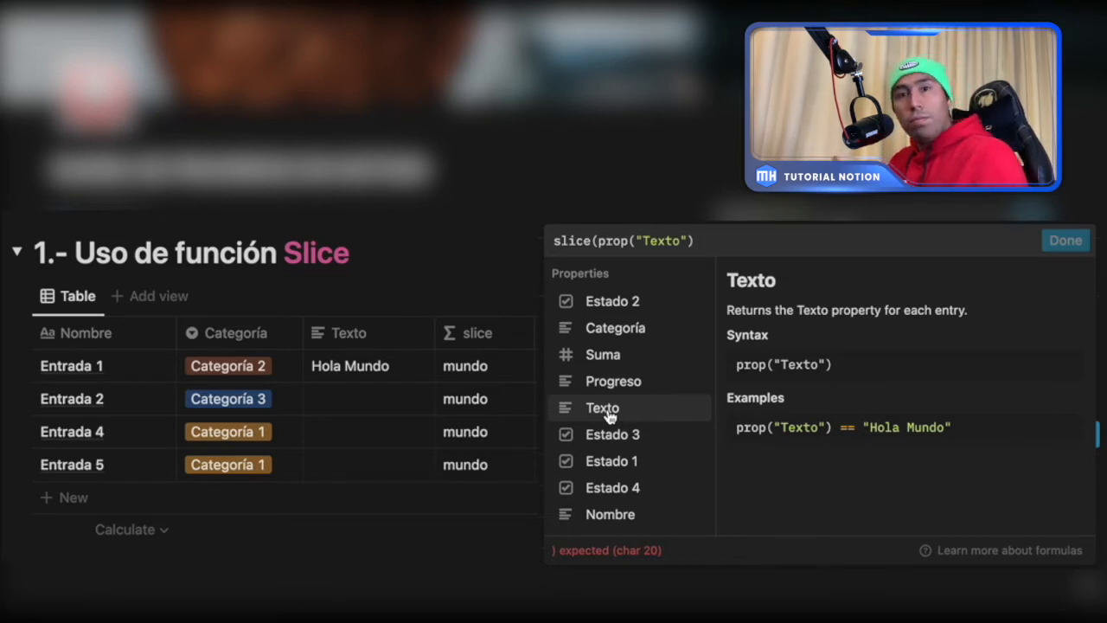
pyautogui.write(', ')
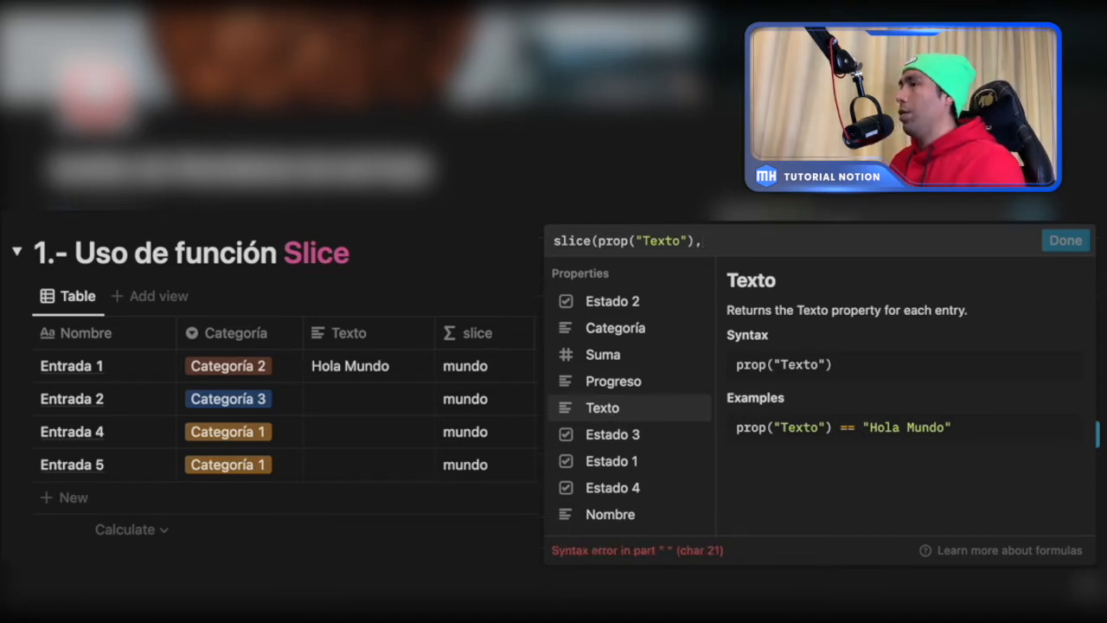
pyautogui.write('0')
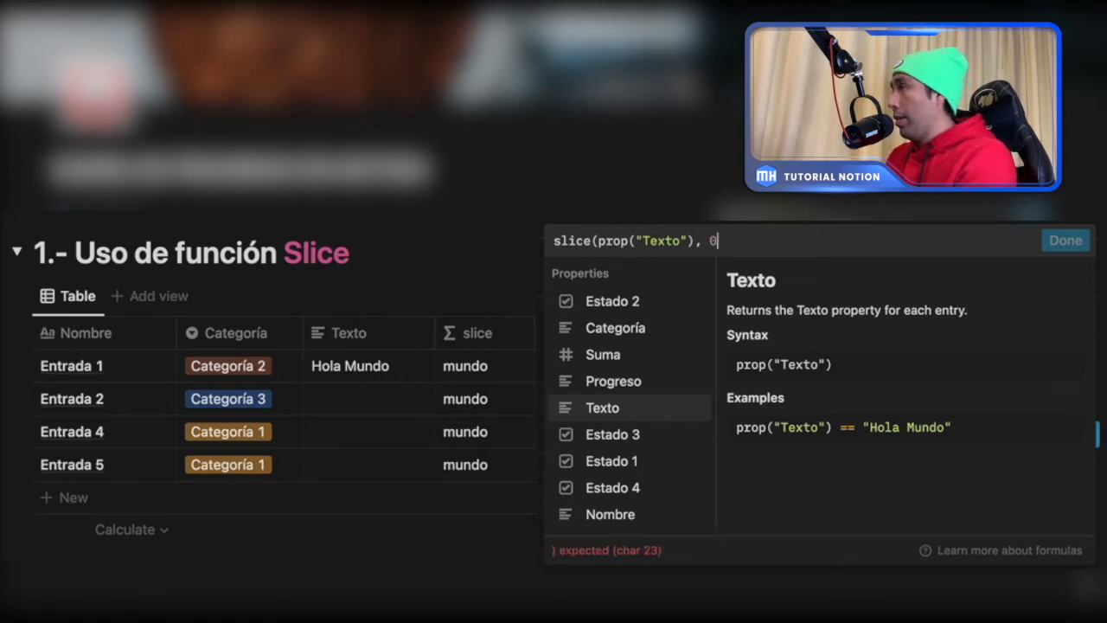
pyautogui.write(',')
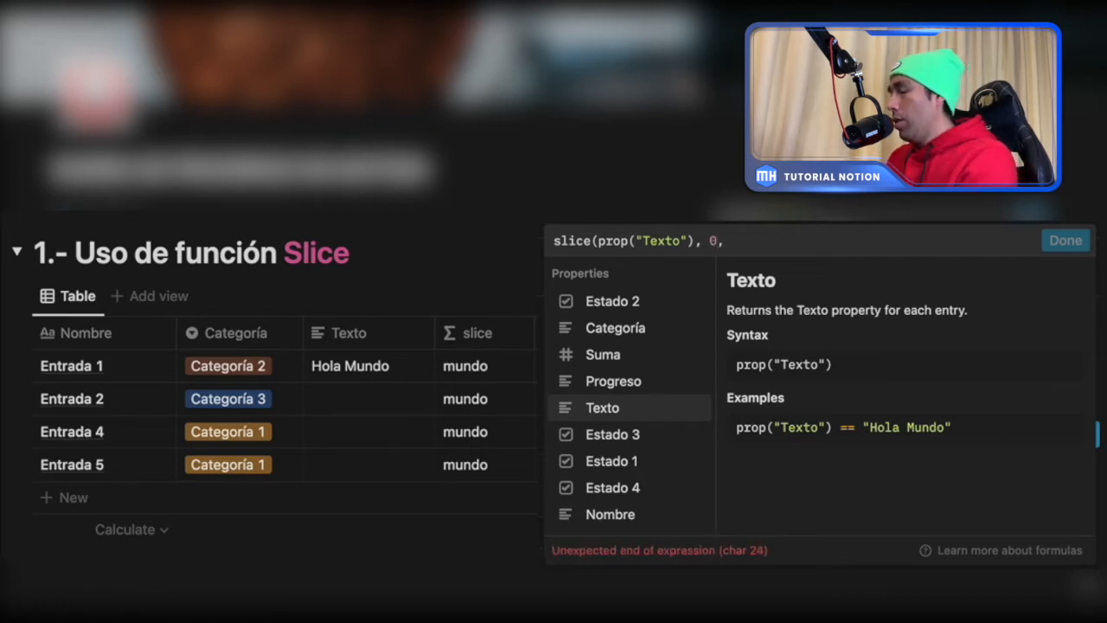
pyautogui.write(' 4')
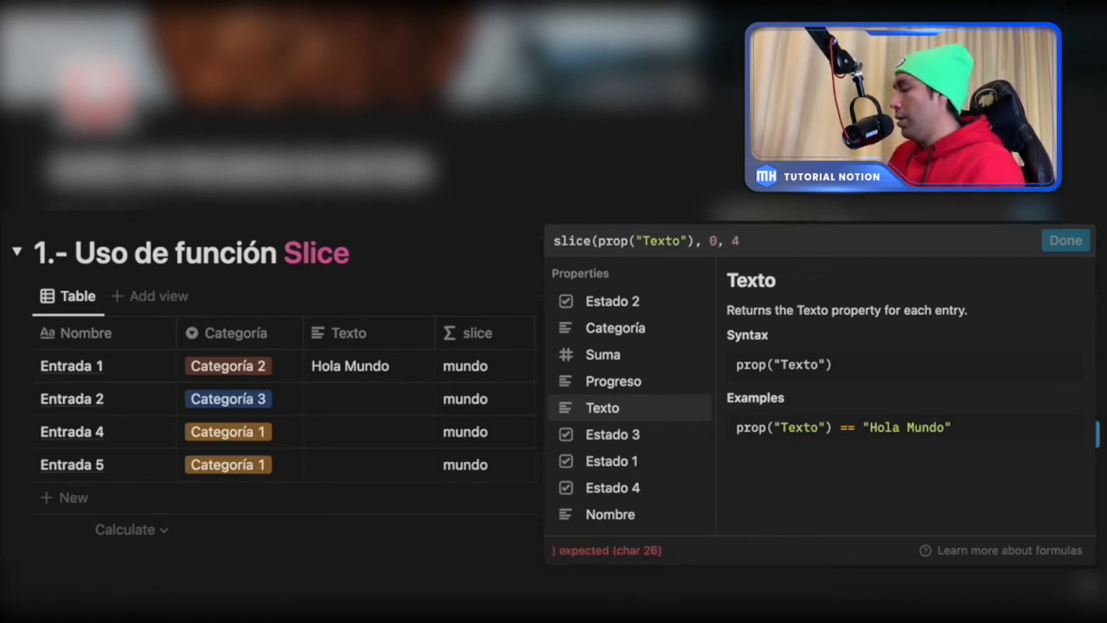
pyautogui.write(')')
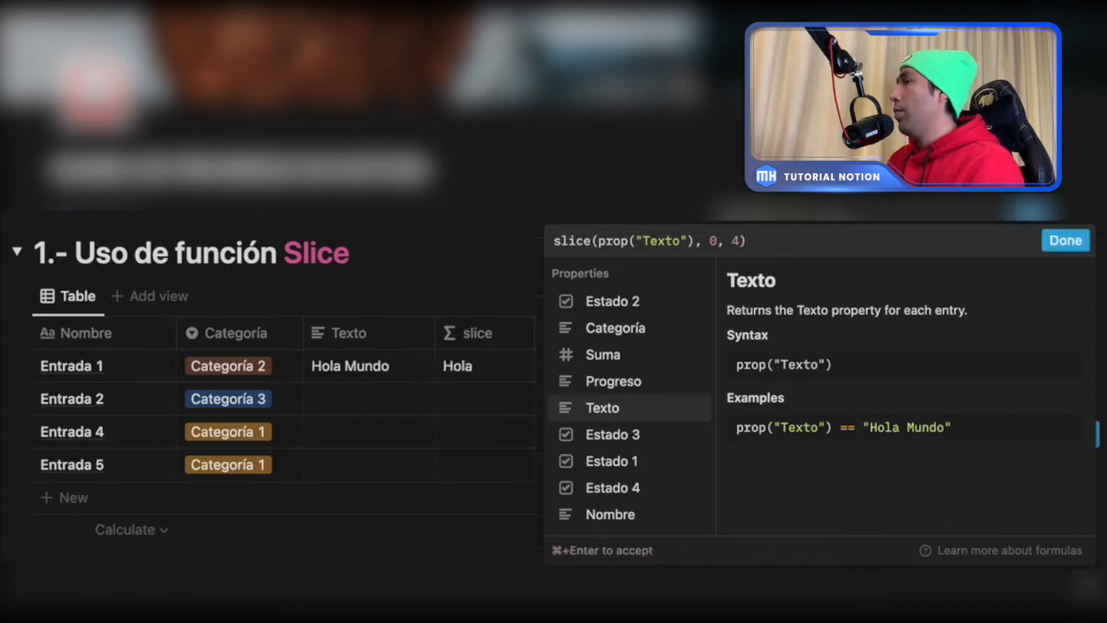
pyautogui.click(1066, 241)
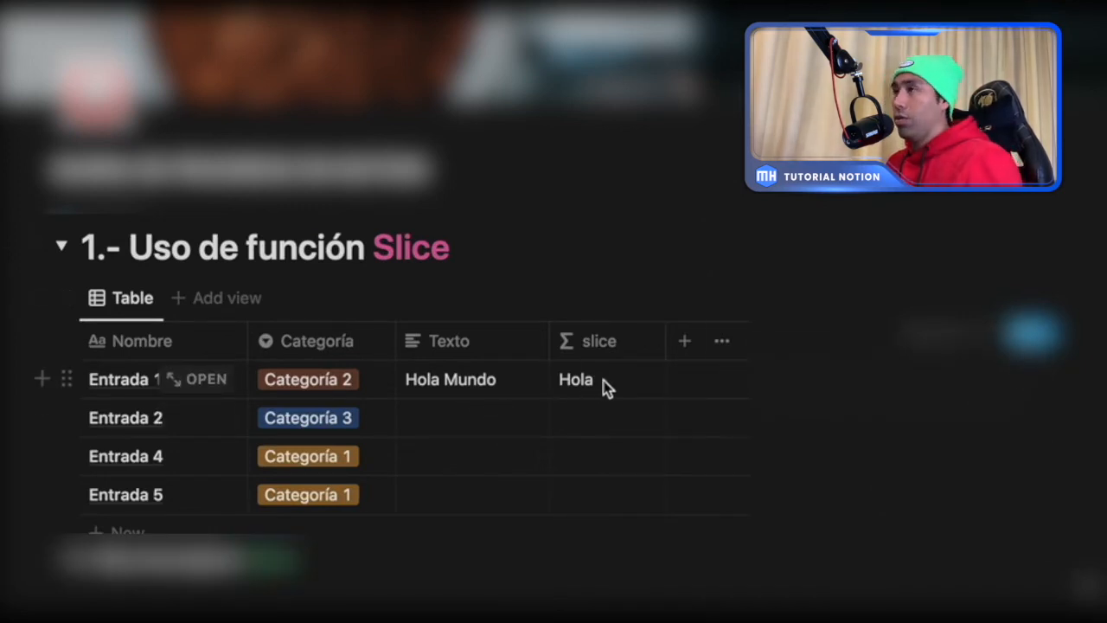
# - Fill in the Texto column with "Bienvenidos" for Entrada 2 and a person's name for Entrada 4
pyautogui.click(464, 416)
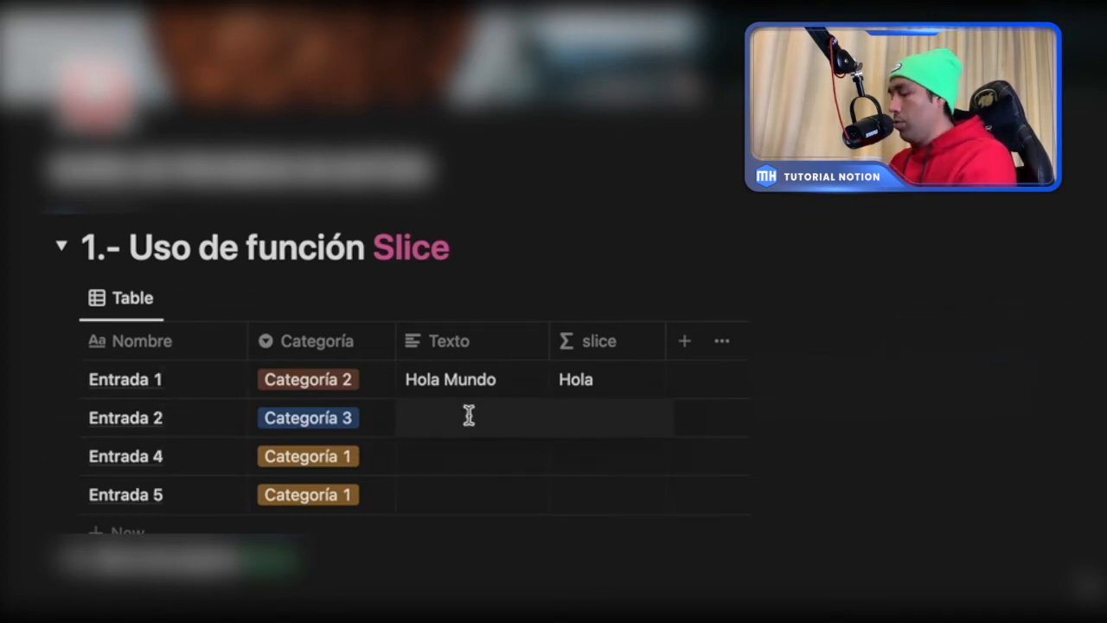
pyautogui.write('Bienvenidos')
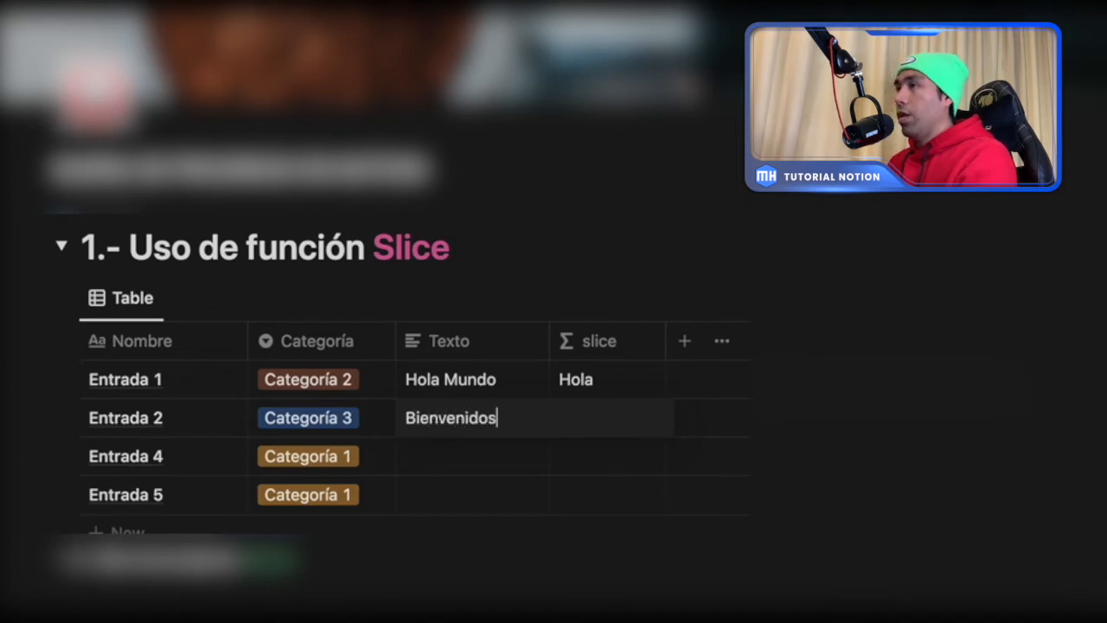
pyautogui.press('Escape')
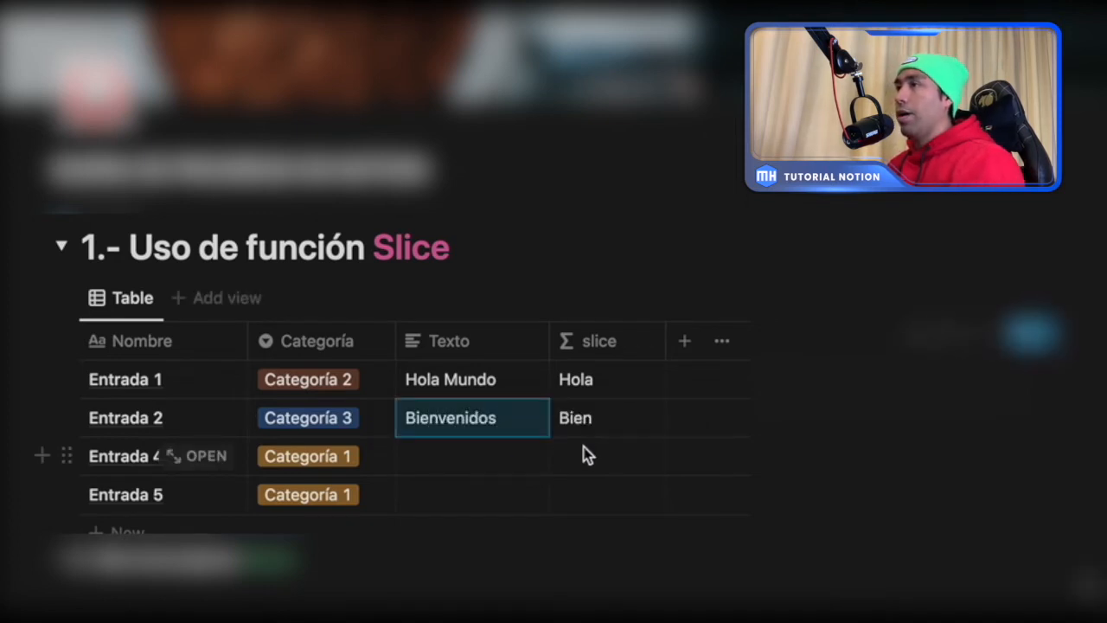
pyautogui.click(487, 463)
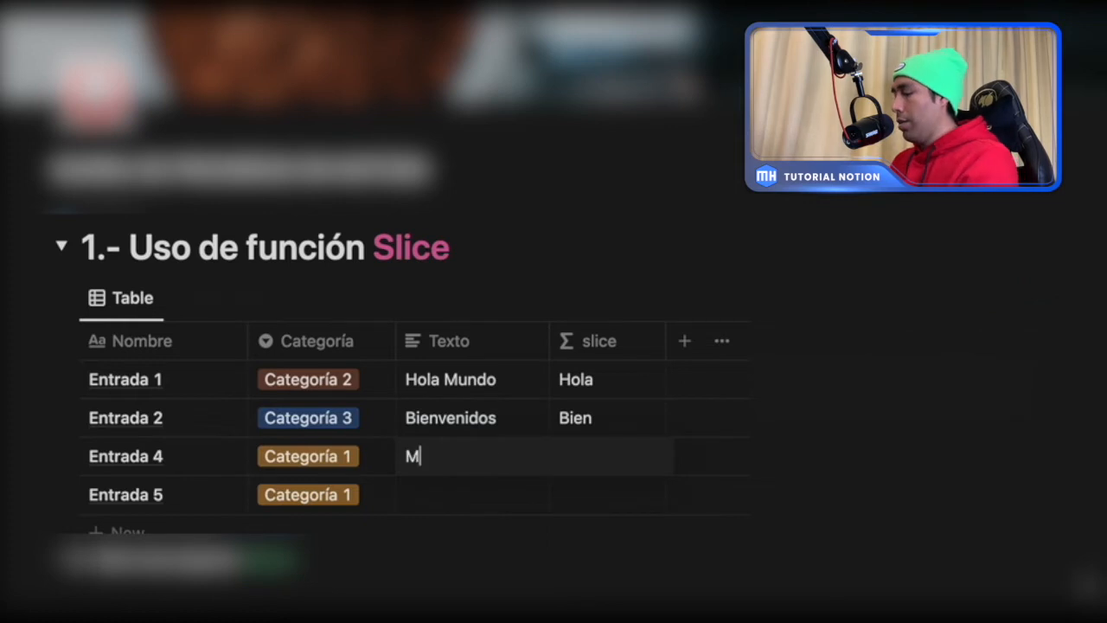
pyautogui.press('Escape')
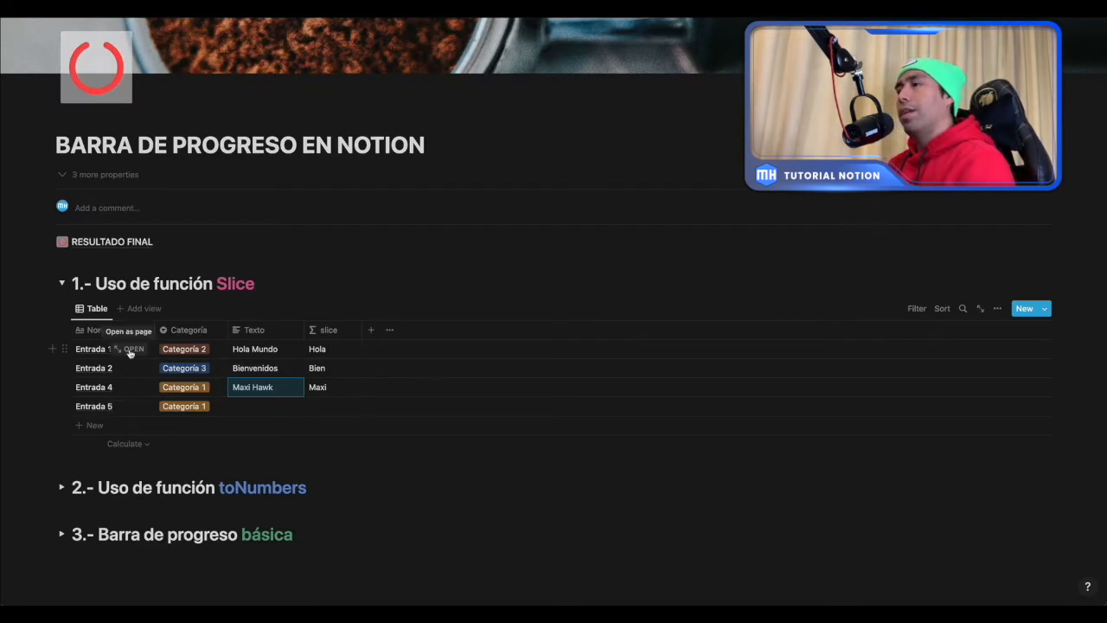
# - Collapse the Slice section, expand "2.- Uso de función toNumbers", and check Estado 2 for Entrada 1
pyautogui.click(61, 284)
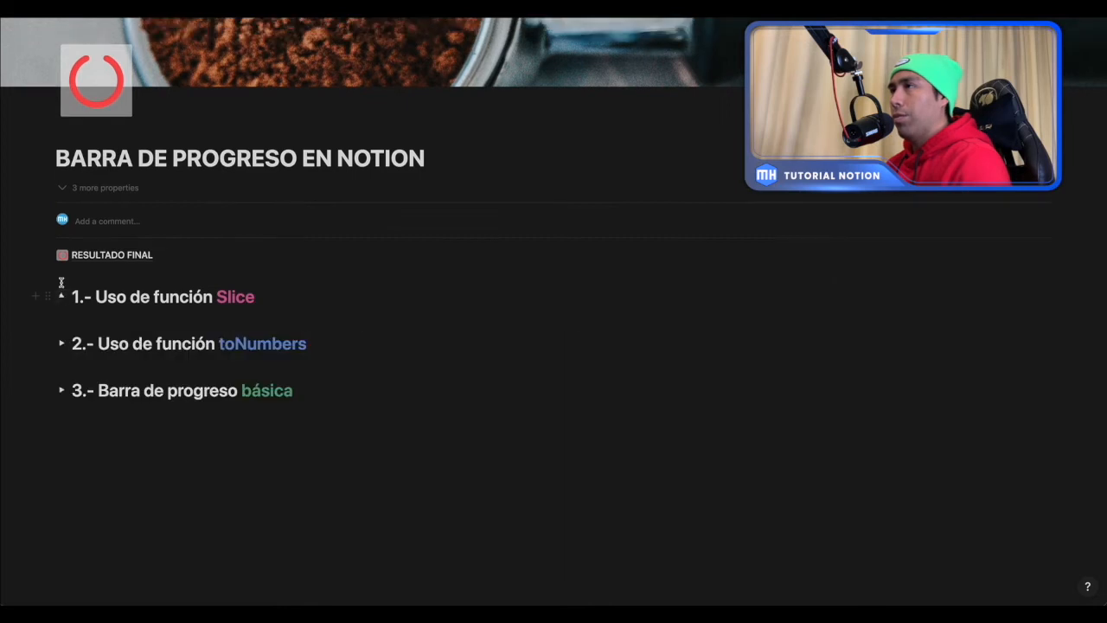
pyautogui.click(60, 345)
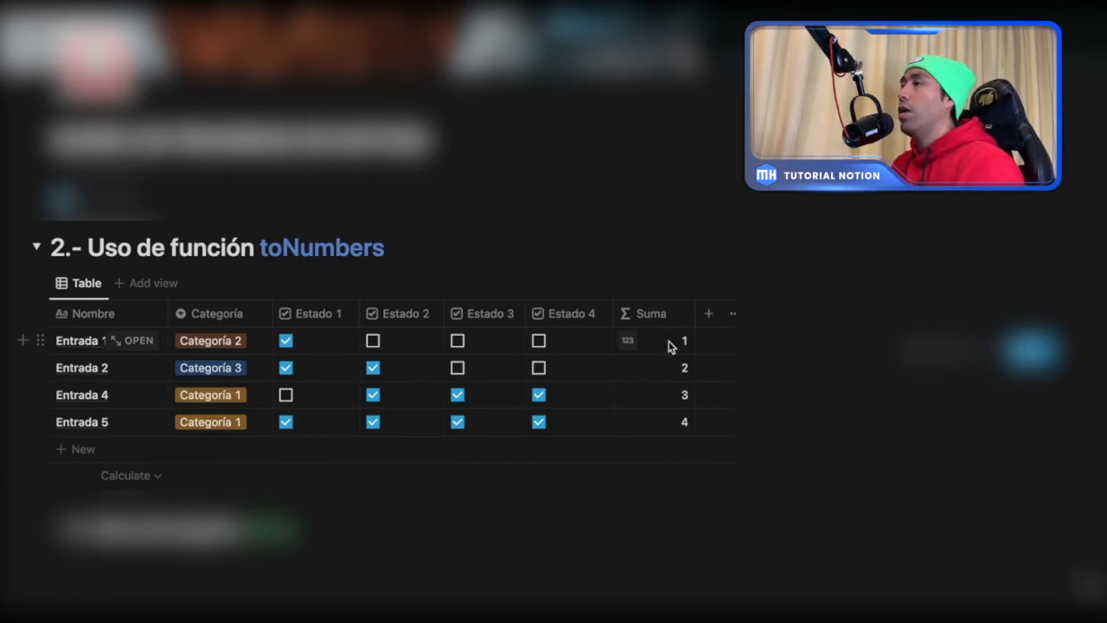
pyautogui.click(373, 341)
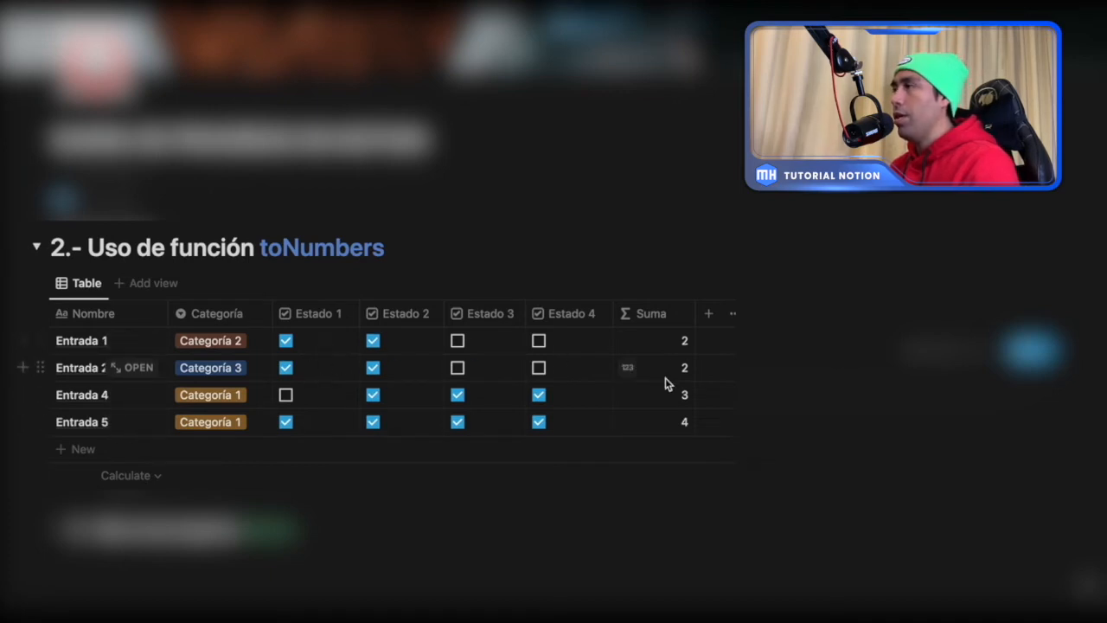
# - Open the Suma property's formula in the toNumbers table and clear its entire expression
pyautogui.click(643, 343)
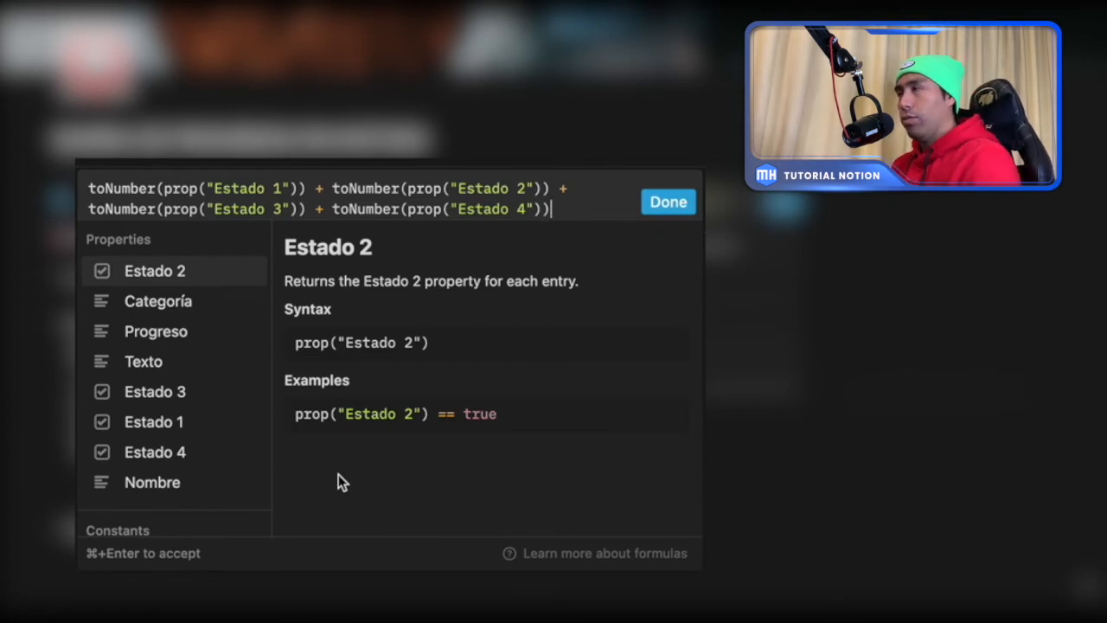
pyautogui.press('super+a')
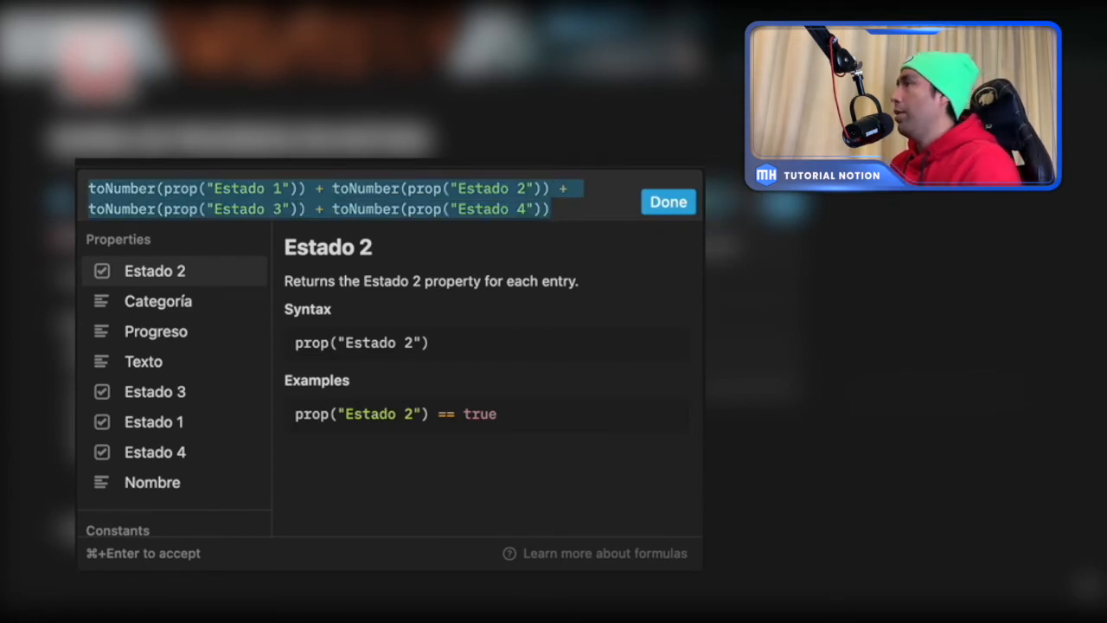
pyautogui.press('BackSpace')
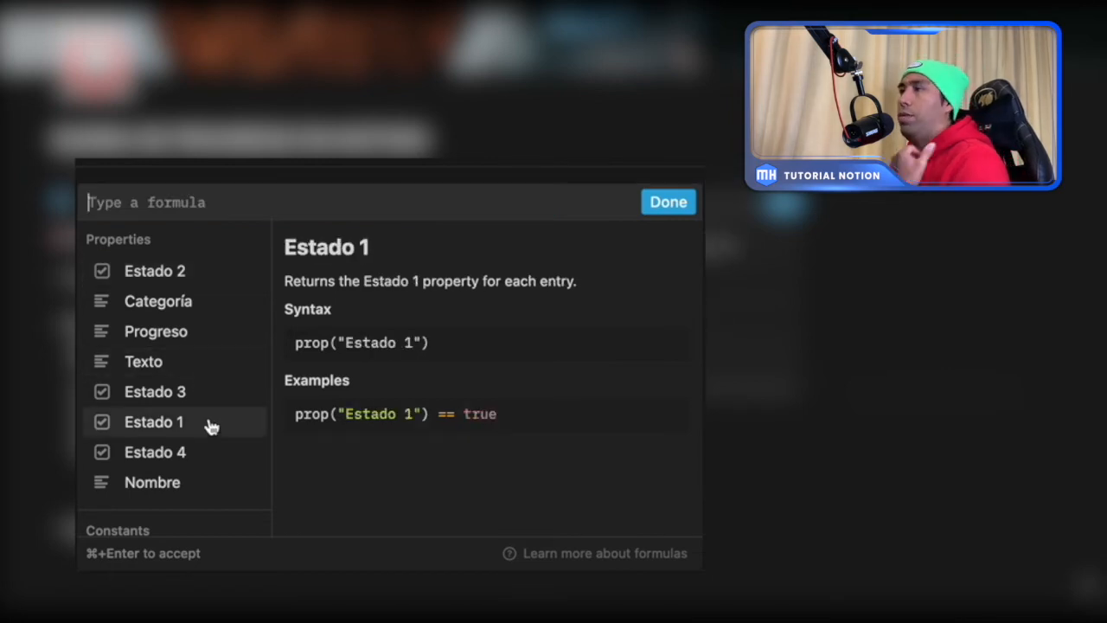
# - Try adding the checkboxes directly with (prop("Estado 1")+prop("Estado 2")) in the Suma formula, and clear the expression
pyautogui.click(171, 432)
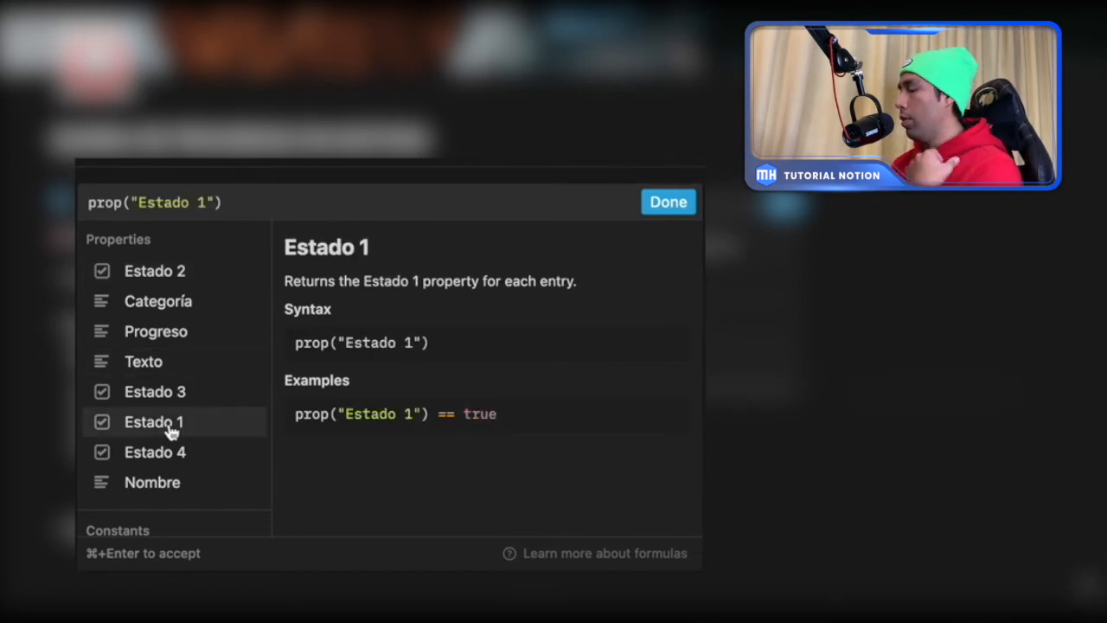
pyautogui.write('+')
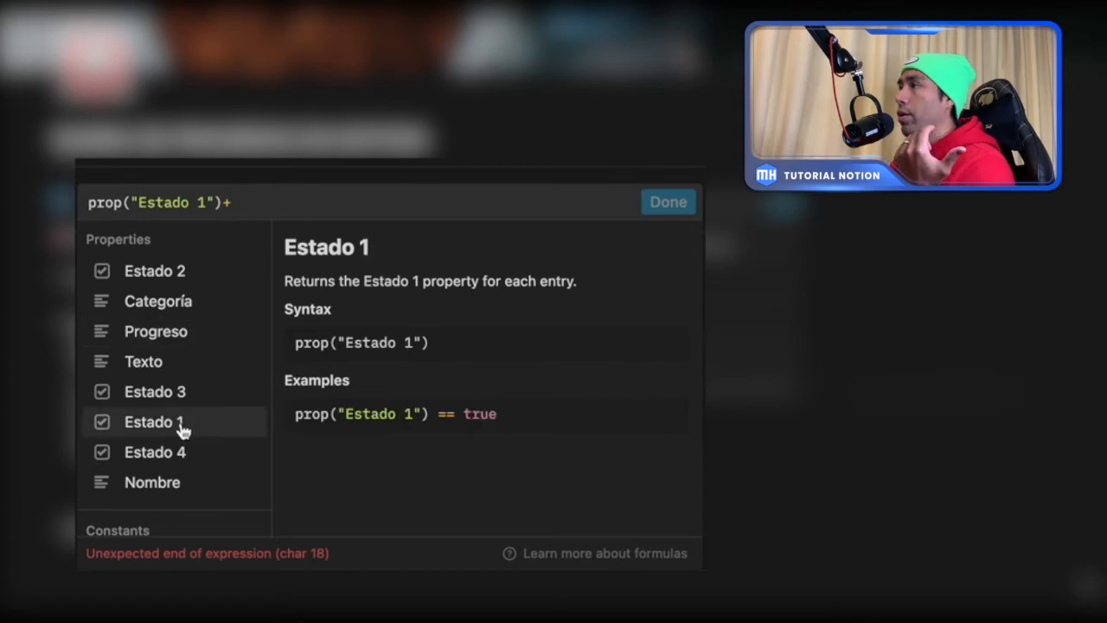
pyautogui.click(173, 273)
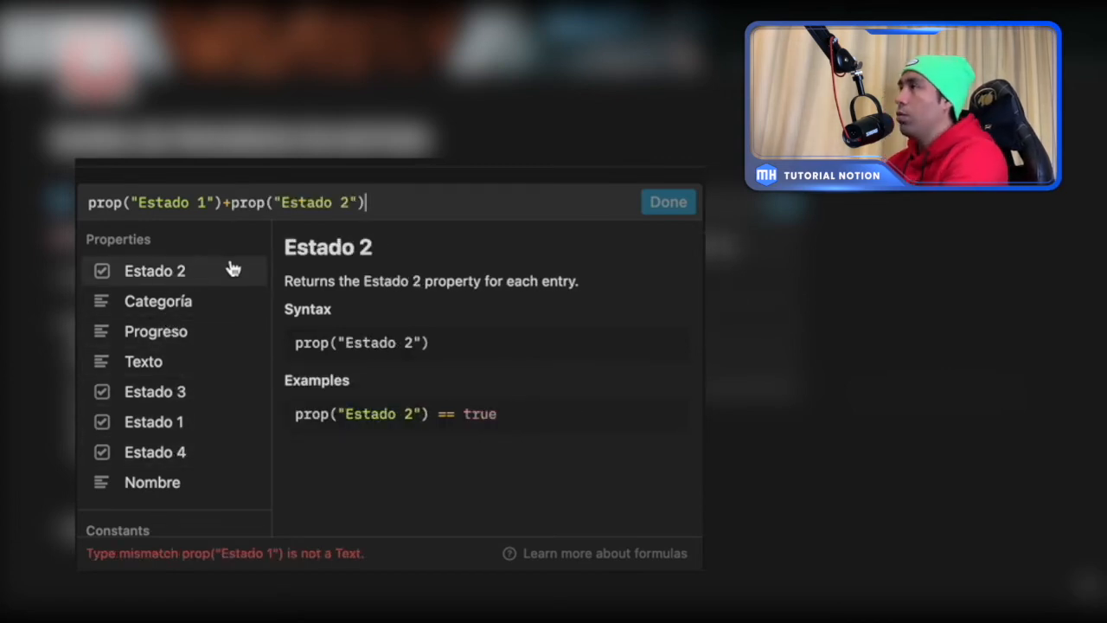
pyautogui.write(')')
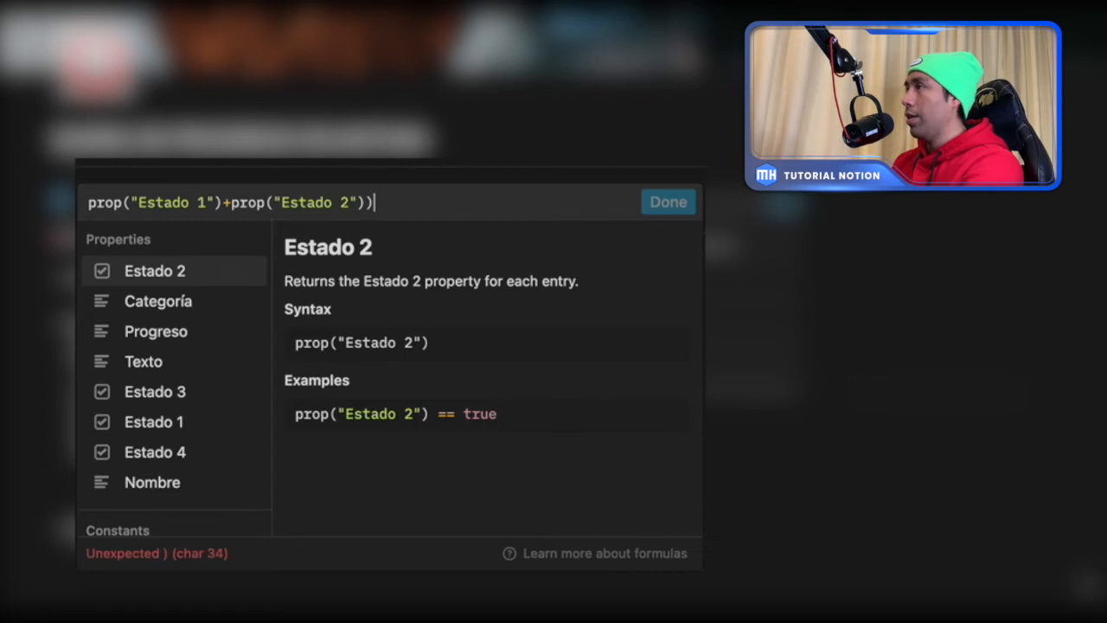
pyautogui.click(89, 203)
pyautogui.write('(')
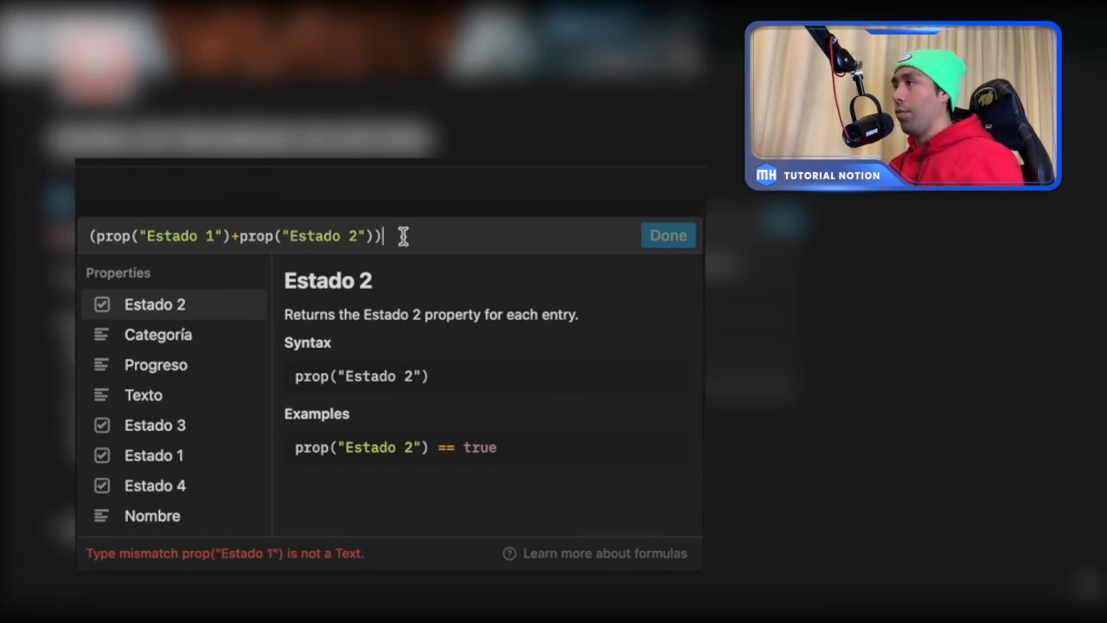
pyautogui.moveTo(403, 237); pyautogui.dragTo(80, 236)
pyautogui.press('BackSpace')
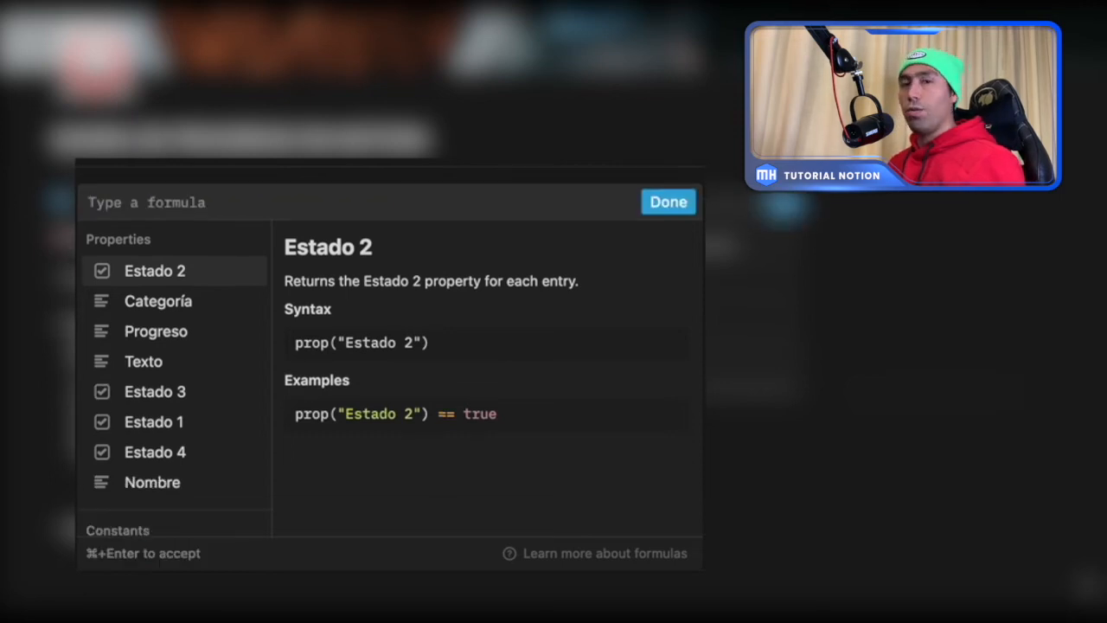
# - Start the Suma formula by converting the Estado 1 checkbox to a number with toNumber(prop("Estado 1"))
pyautogui.write('to')
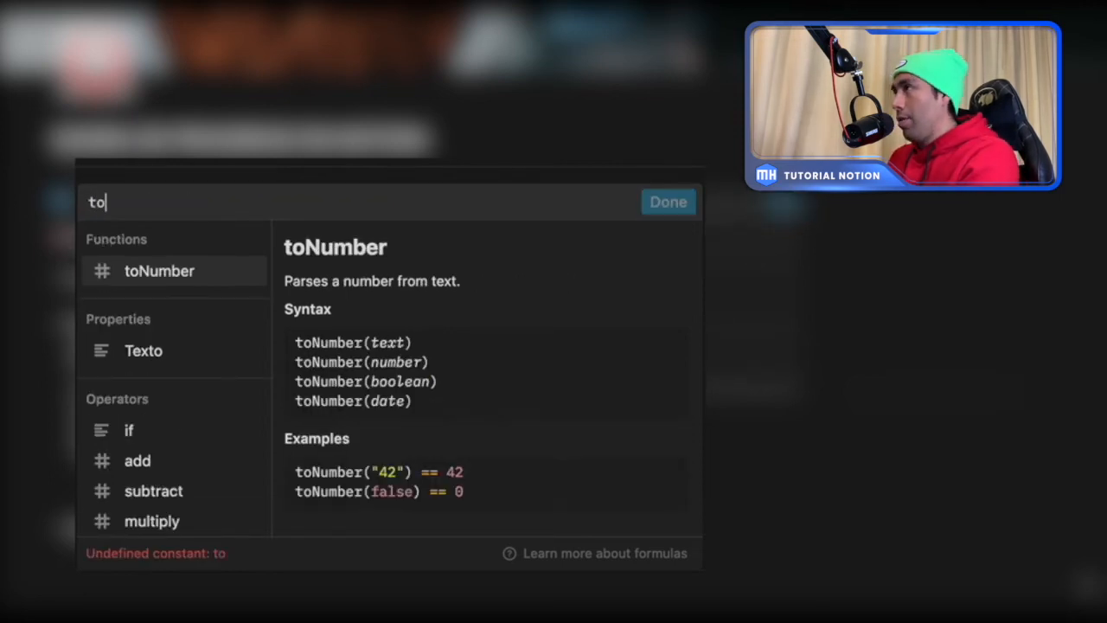
pyautogui.click(154, 275)
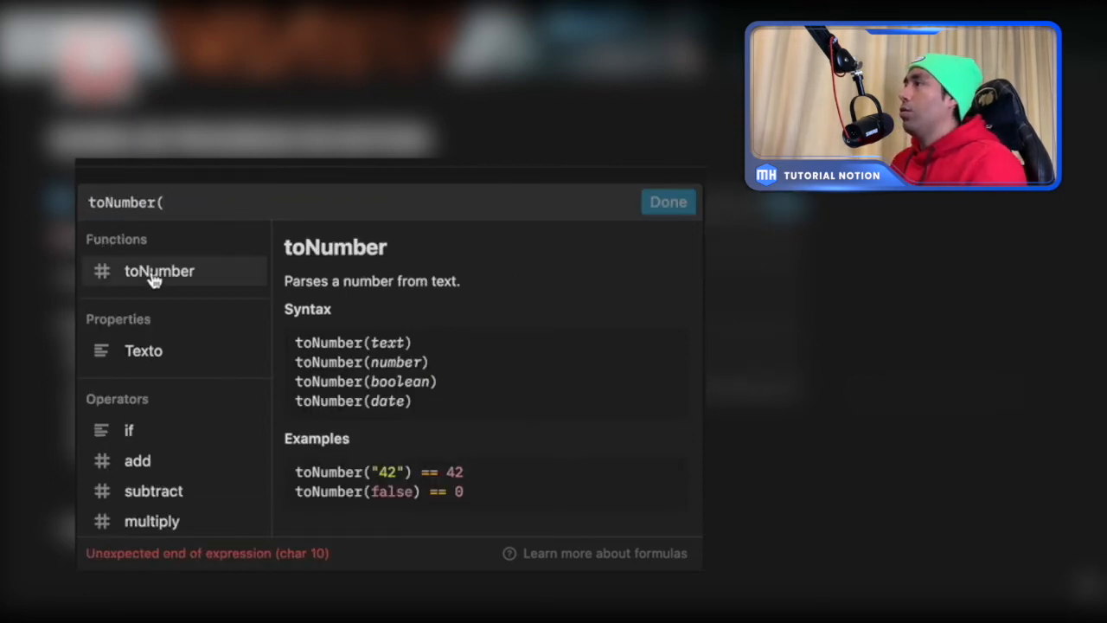
pyautogui.click(190, 208)
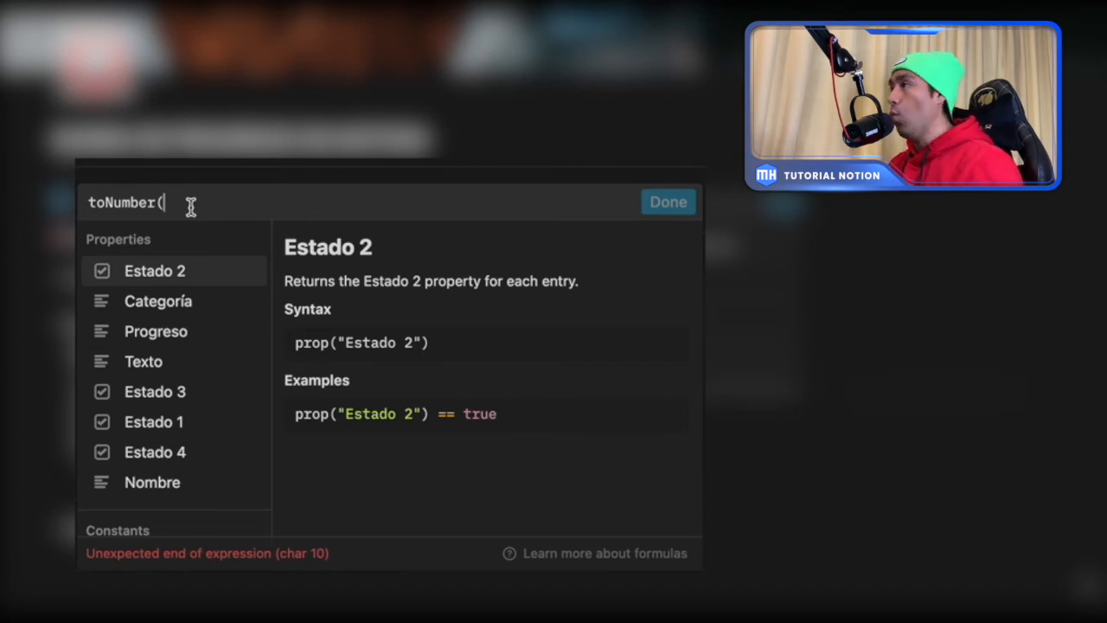
pyautogui.click(156, 422)
pyautogui.write(')')
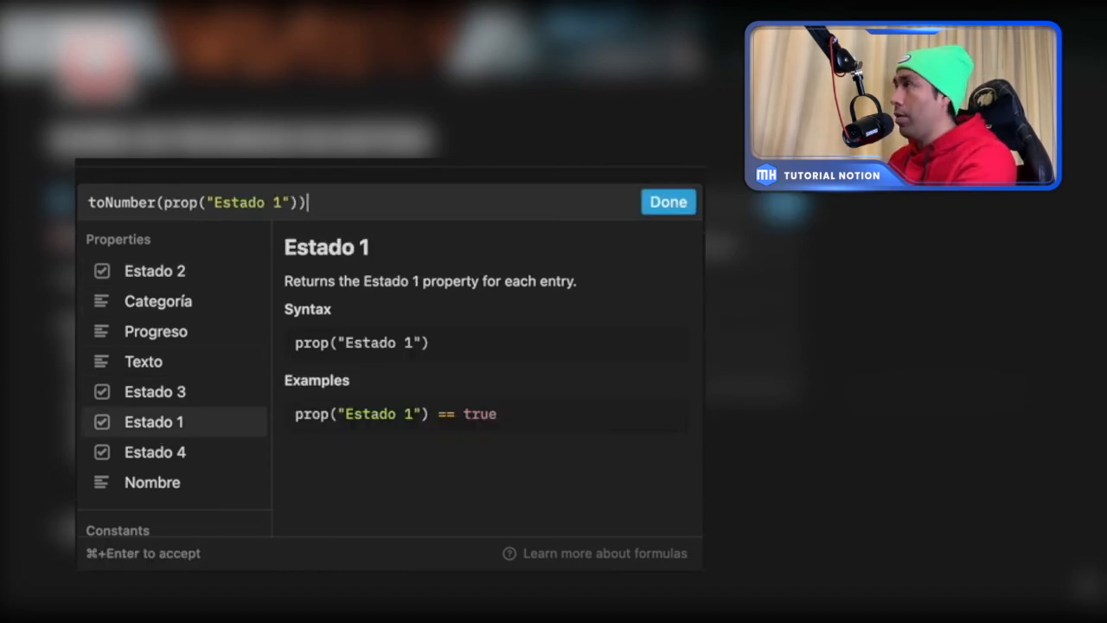
pyautogui.click(88, 203)
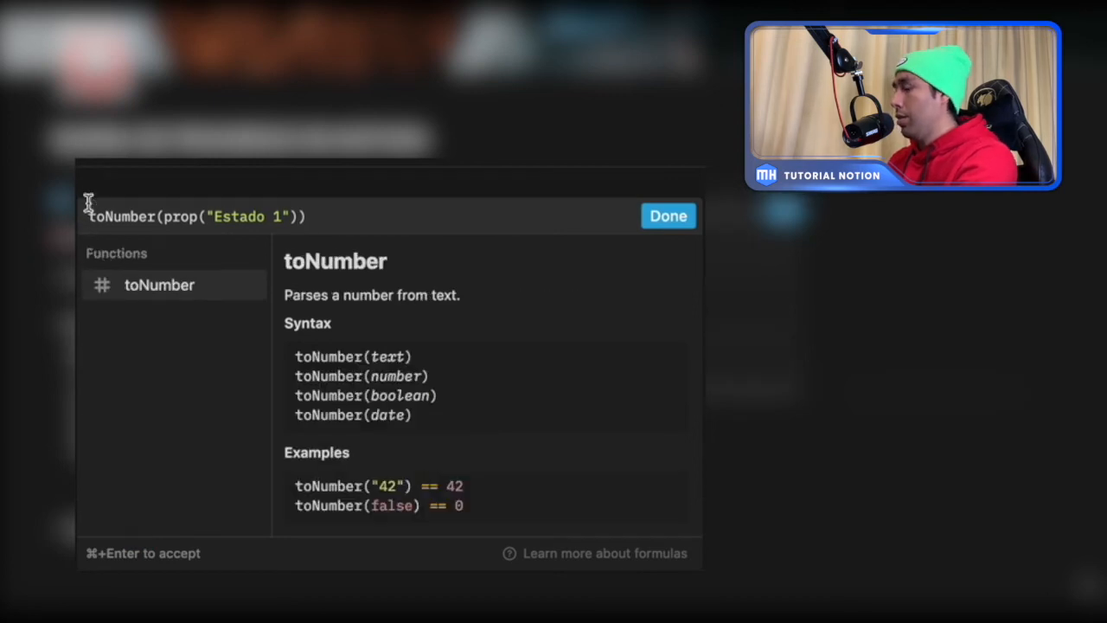
pyautogui.write('(')
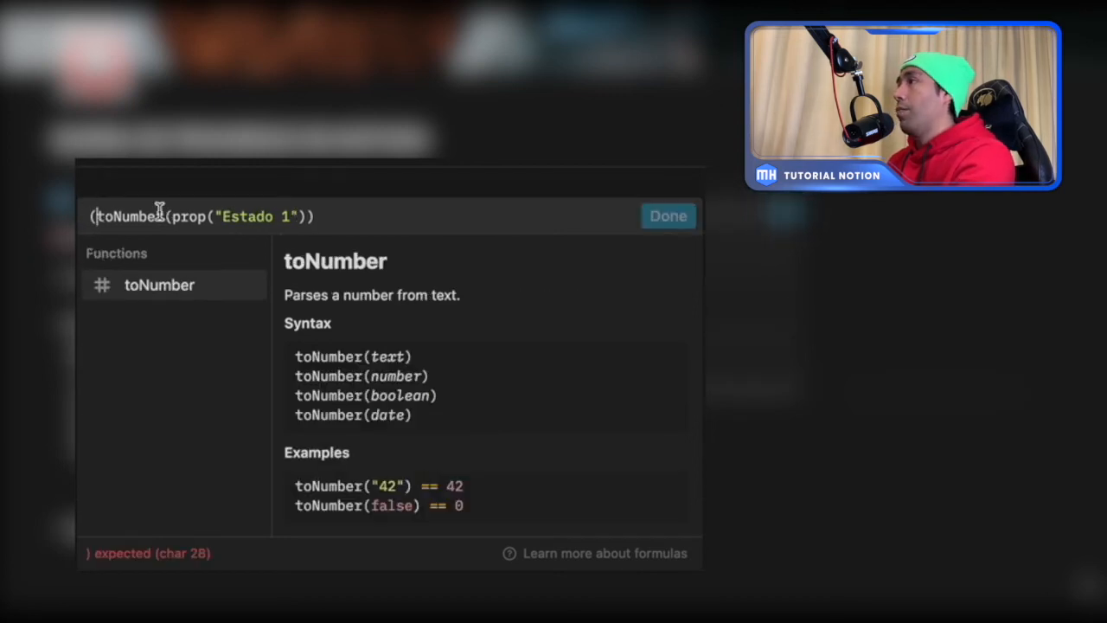
pyautogui.click(384, 226)
# - Copy the Estado 1 expression and add it after a plus sign, changed to toNumber(prop("Estado 2"))
pyautogui.moveTo(361, 202); pyautogui.dragTo(87, 203)
pyautogui.press('super+c')
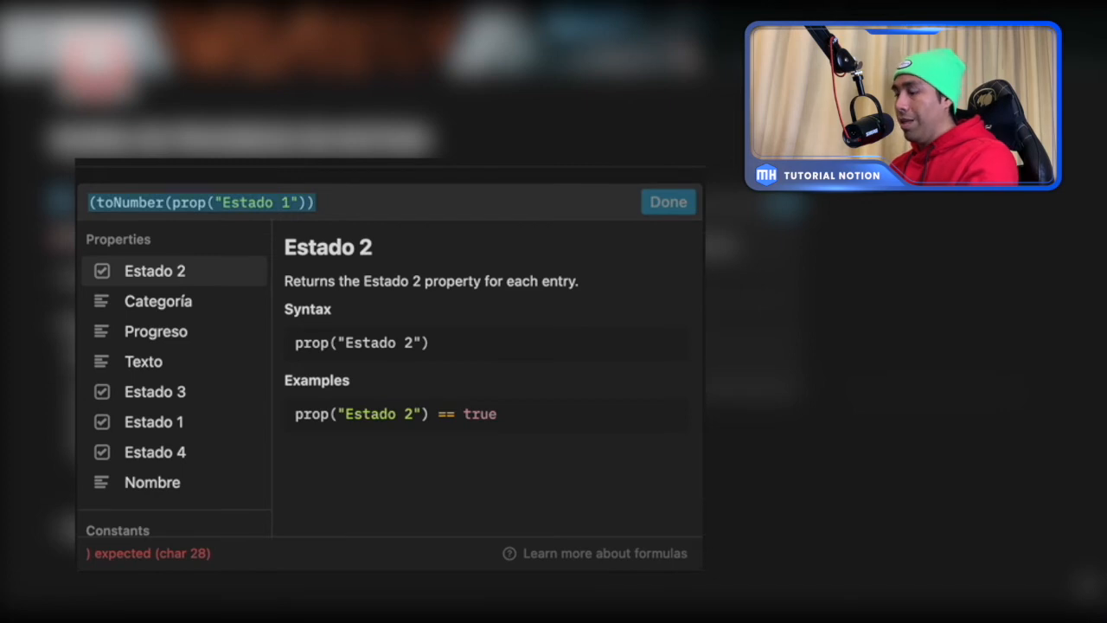
pyautogui.click(329, 199)
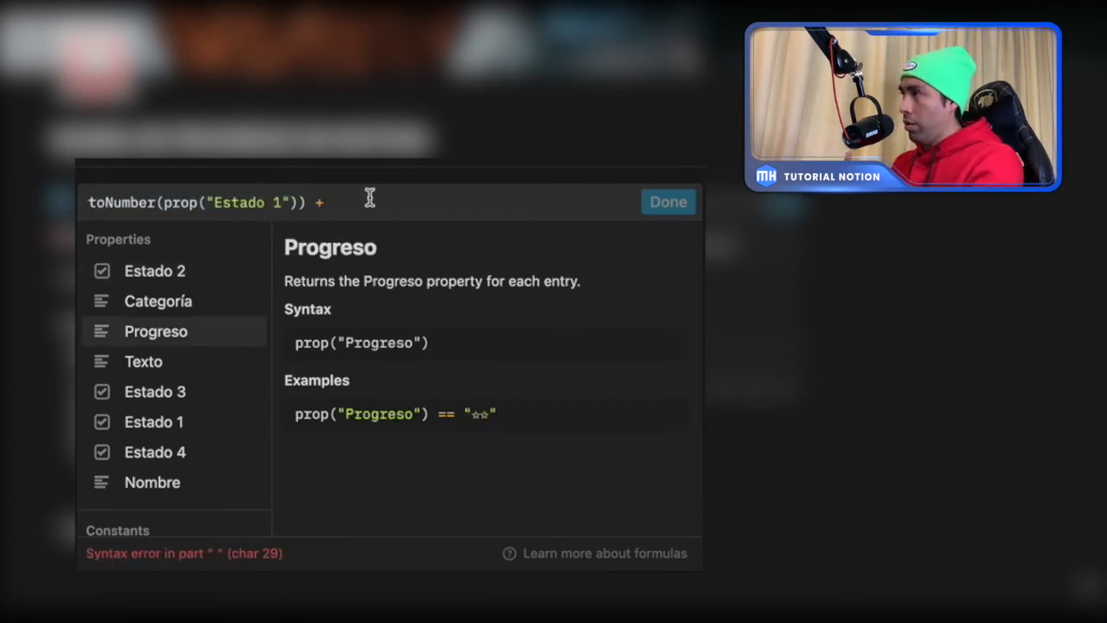
pyautogui.press('super+v')
pyautogui.click(523, 202)
pyautogui.press('BackSpace')
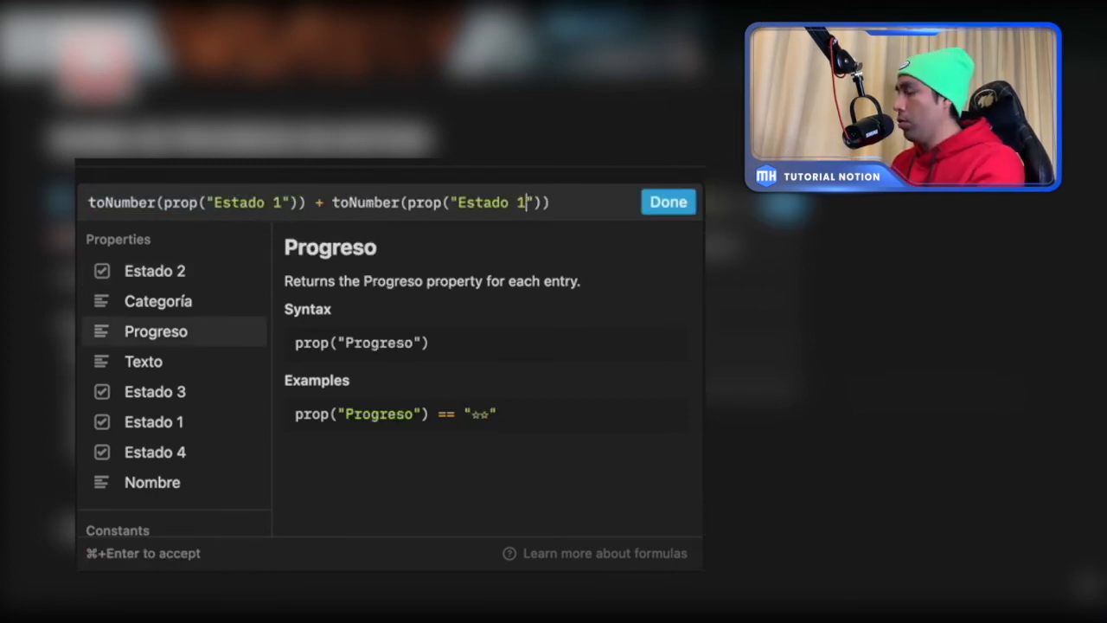
pyautogui.write('2')
pyautogui.click(583, 204)
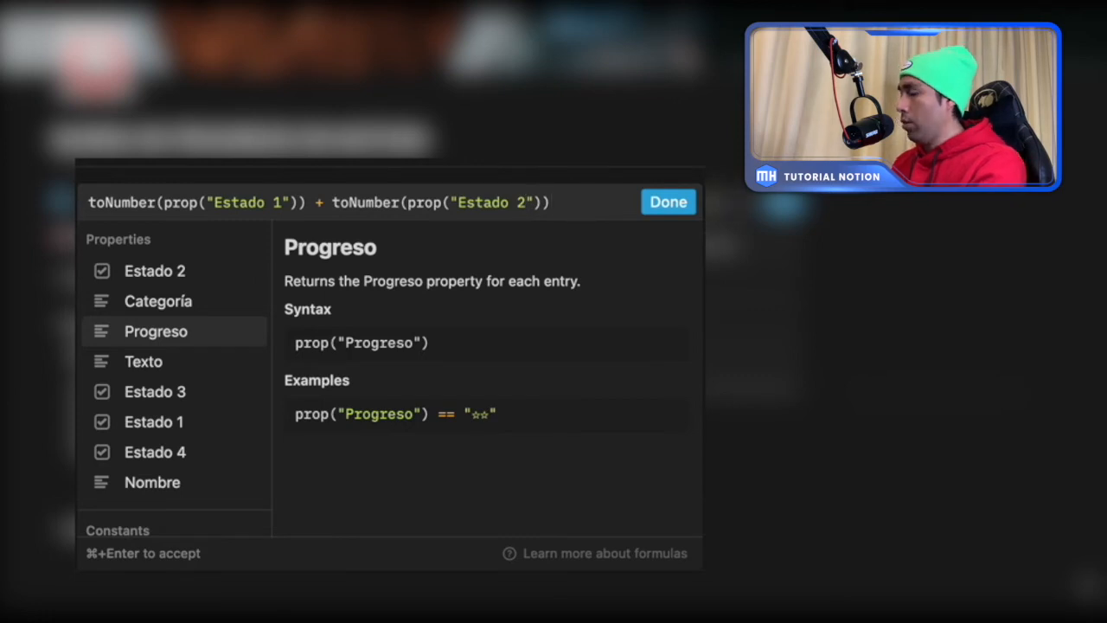
# - Add toNumber(prop("Estado 3")) and toNumber(prop("Estado 4")) to the Suma formula's sum and accept the formula
pyautogui.write('+')
pyautogui.press('super+v')
pyautogui.click(281, 211)
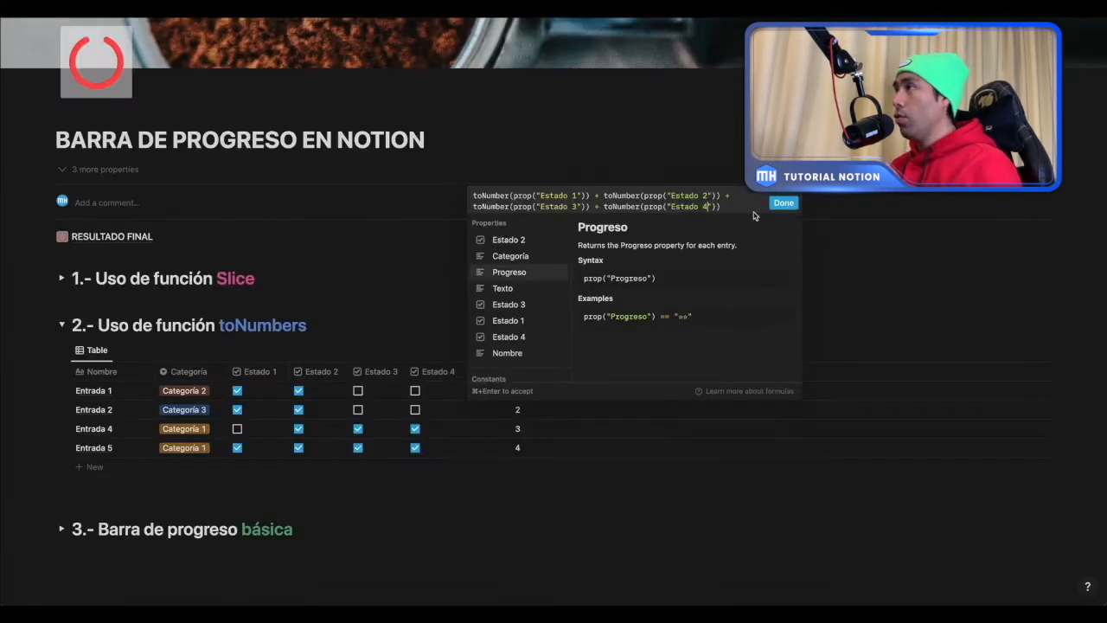
pyautogui.click(783, 203)
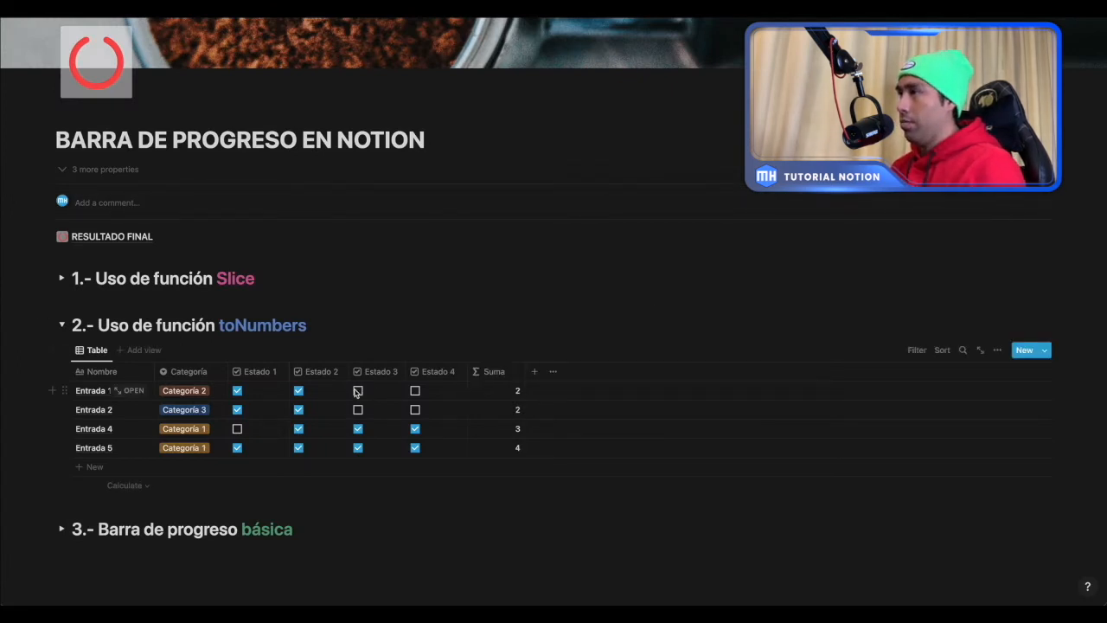
# - Test the Suma formula by checking Estado 4 for Entrada 1 and unchecking Estado 3 for Entrada 2
pyautogui.click(415, 390)
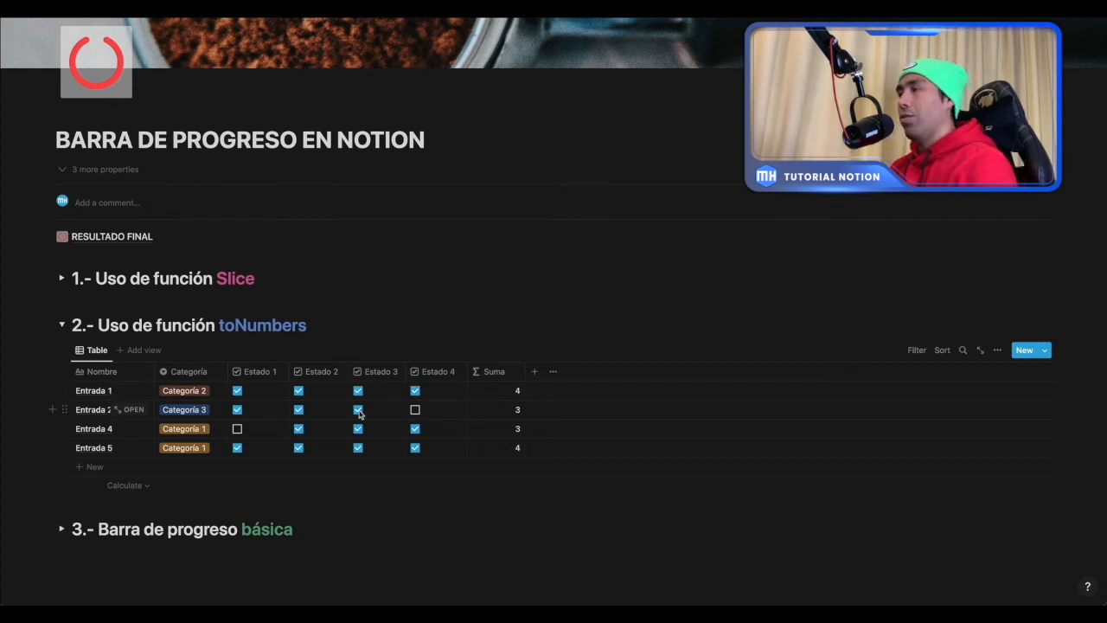
pyautogui.click(358, 412)
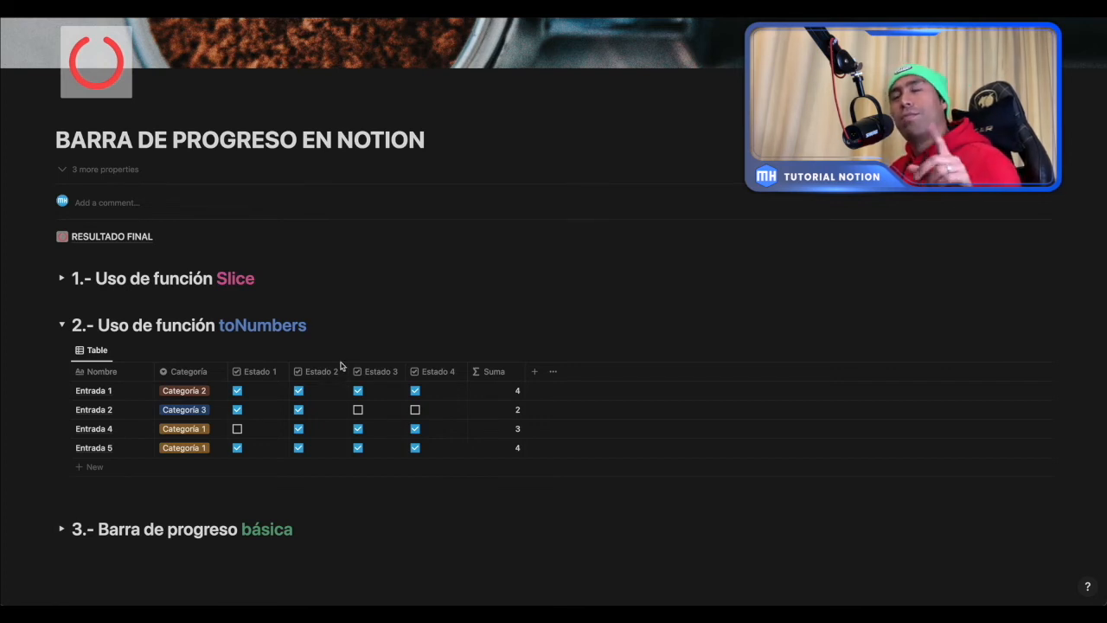
# - Collapse the toNumbers section and expand "3.- Barra de progreso básica"
pyautogui.click(62, 327)
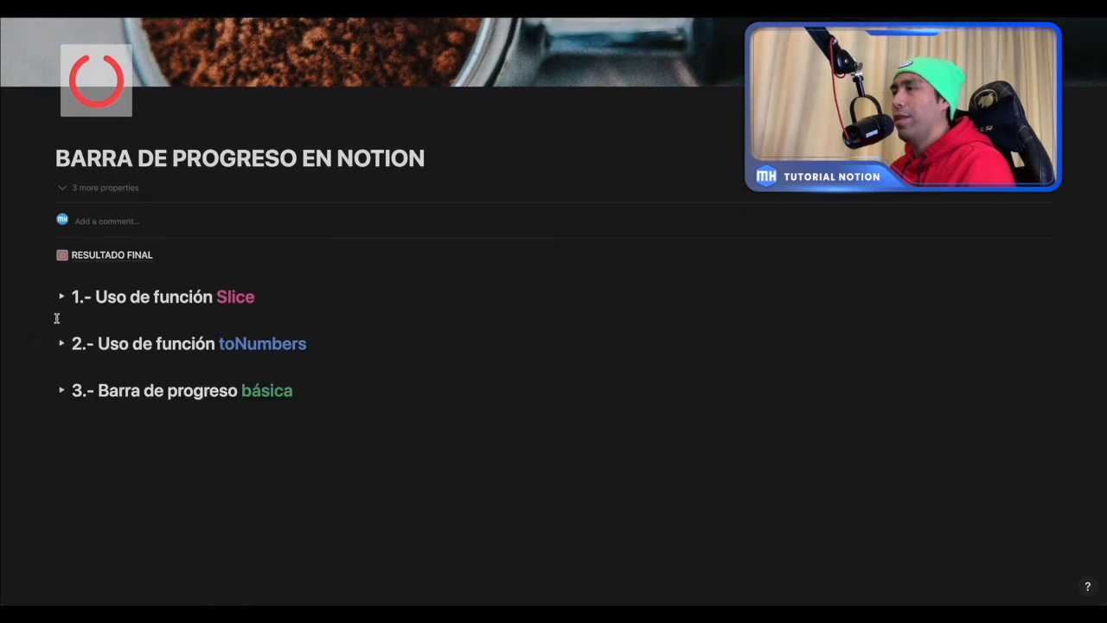
pyautogui.click(58, 390)
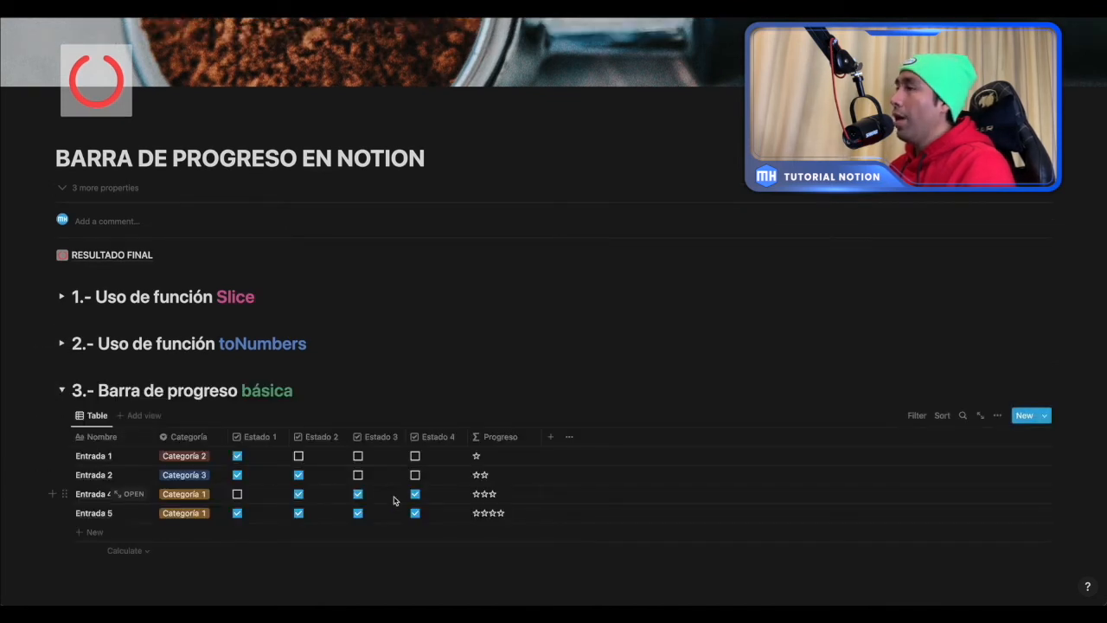
# - Examine the Progreso property's formula combining slice and toNumber in the basic progress bar table, and close the editor
pyautogui.scroll(-1, 393, 500)
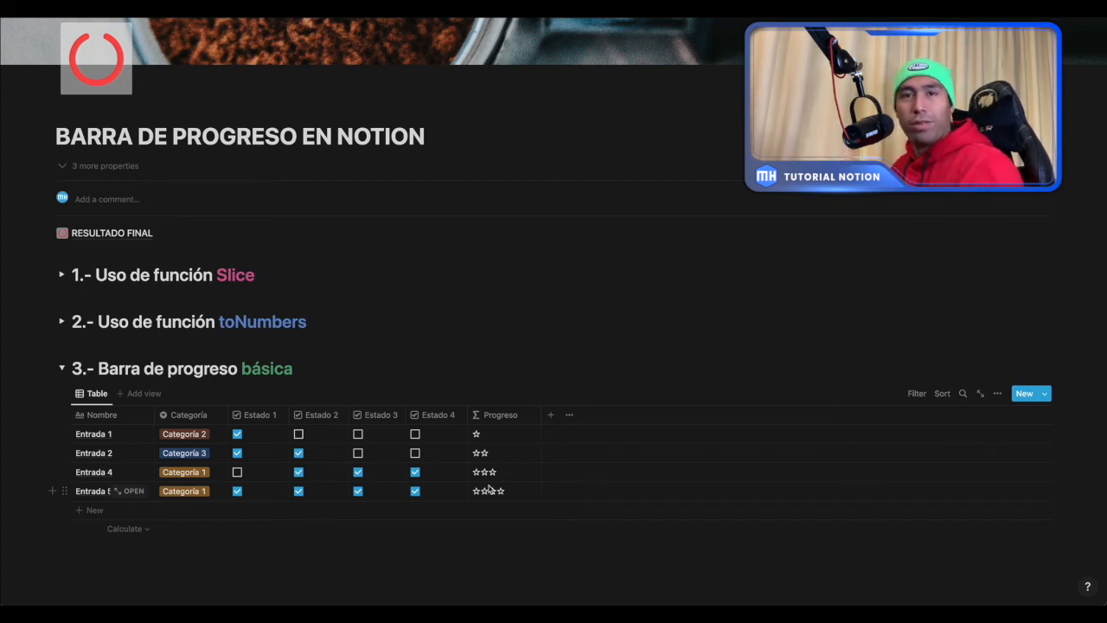
pyautogui.click(502, 434)
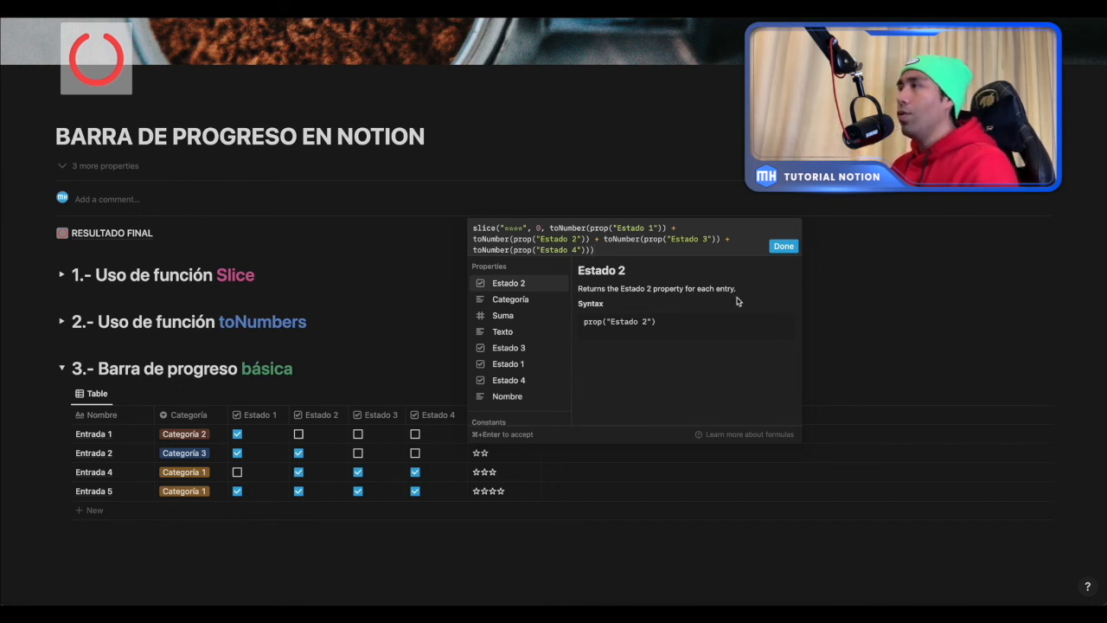
pyautogui.click(783, 246)
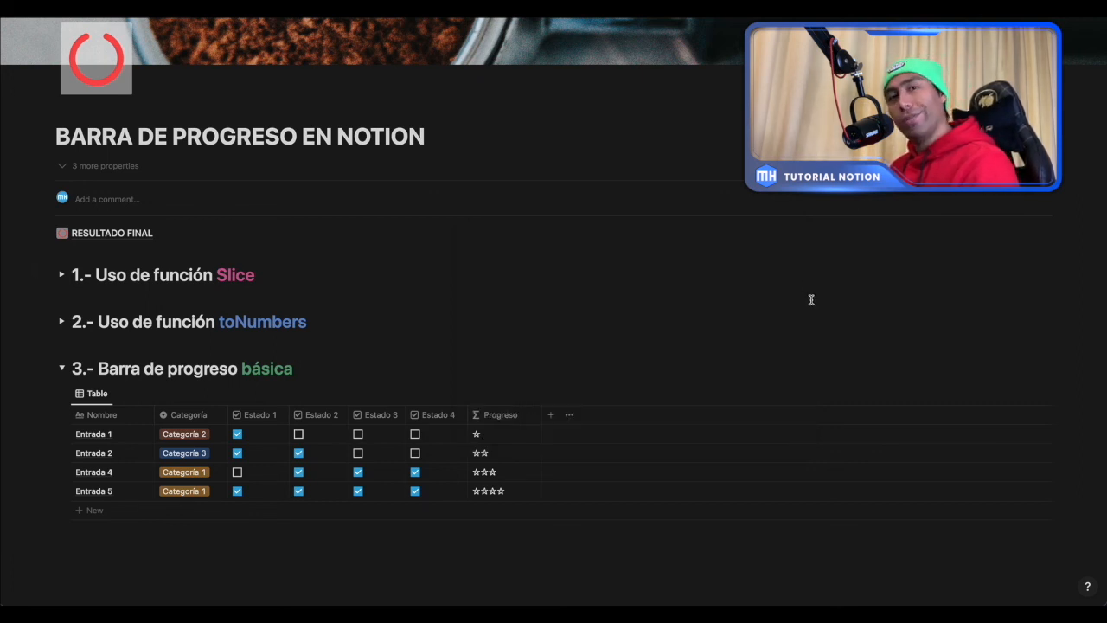